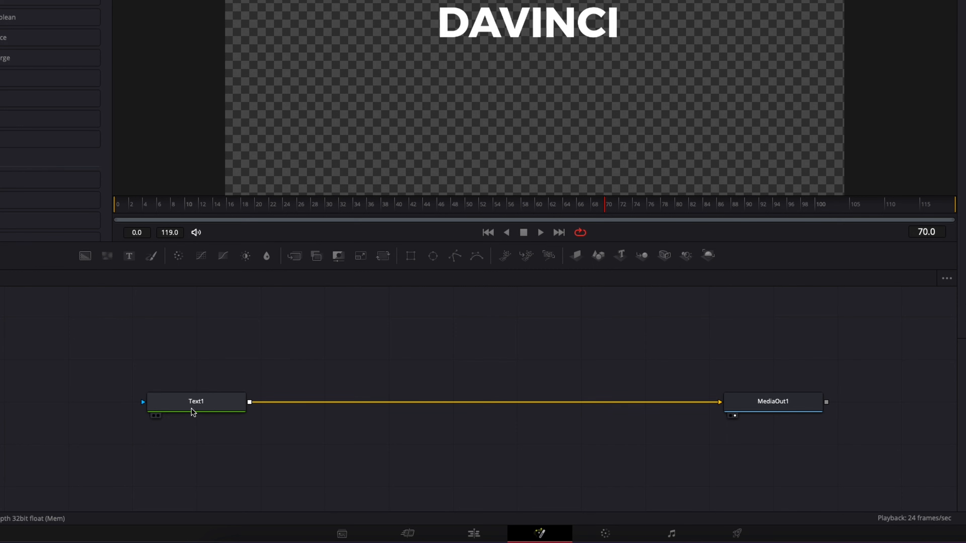
Apply a Perturb modifier to the Tracking of the Text1 node and check the modifier's controls
{"action": "left_click_drag", "start_coordinate": [197, 401], "coordinate": [260, 403]}
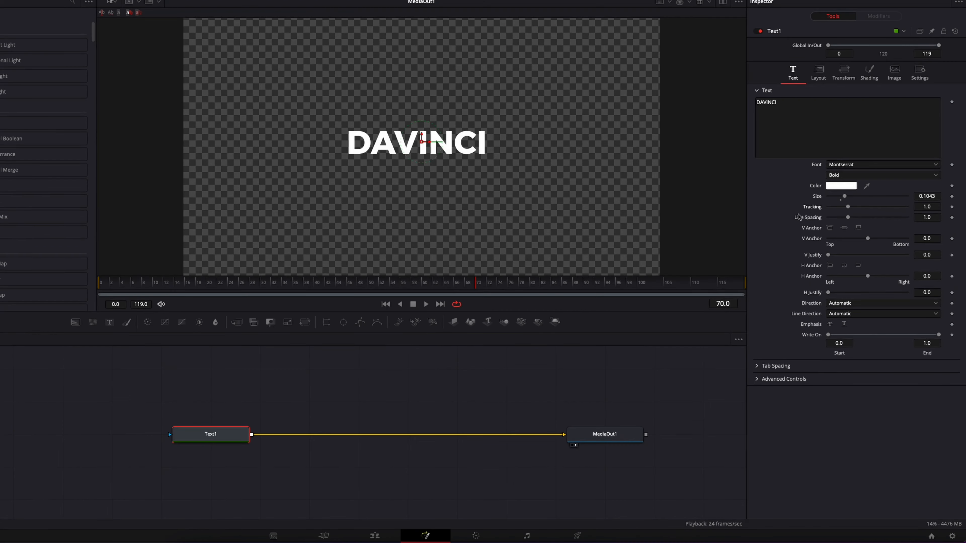
{"action": "right_click", "coordinate": [811, 211]}
{"action": "mouse_move", "coordinate": [789, 276]}
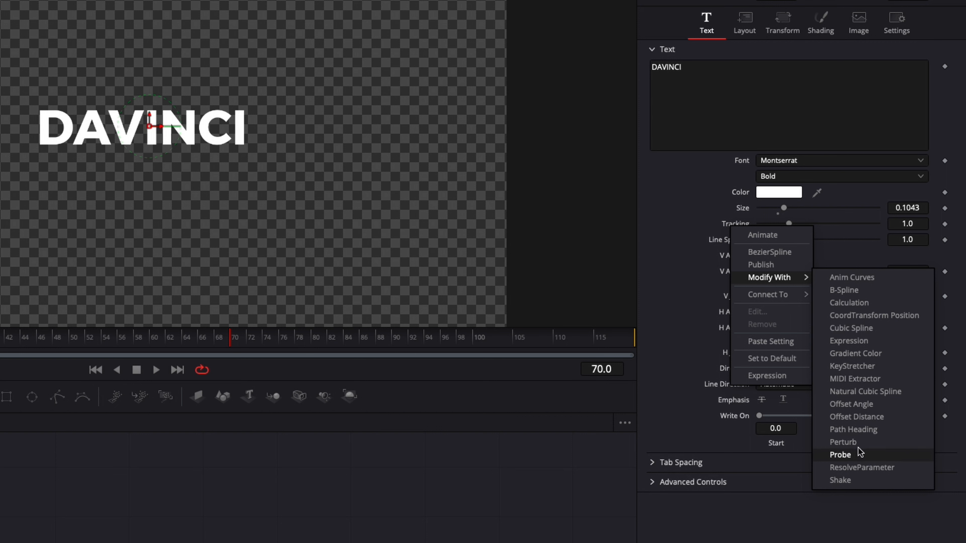
{"action": "left_click", "coordinate": [862, 441]}
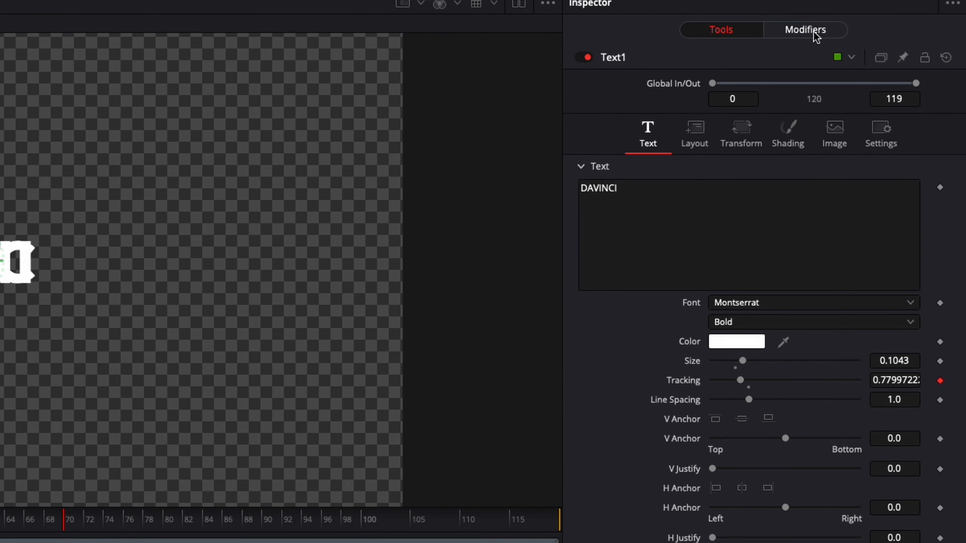
{"action": "left_click", "coordinate": [856, 24]}
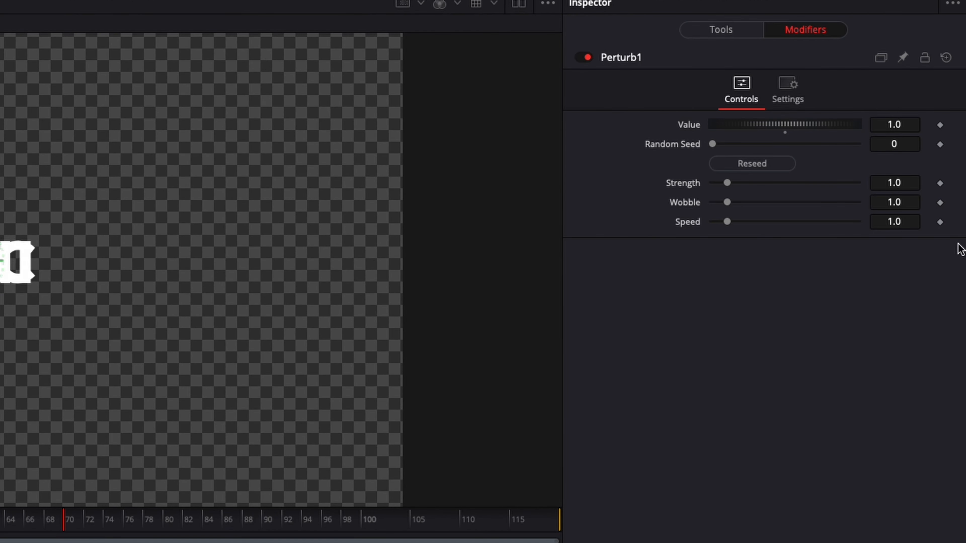
{"action": "left_click", "coordinate": [707, 28]}
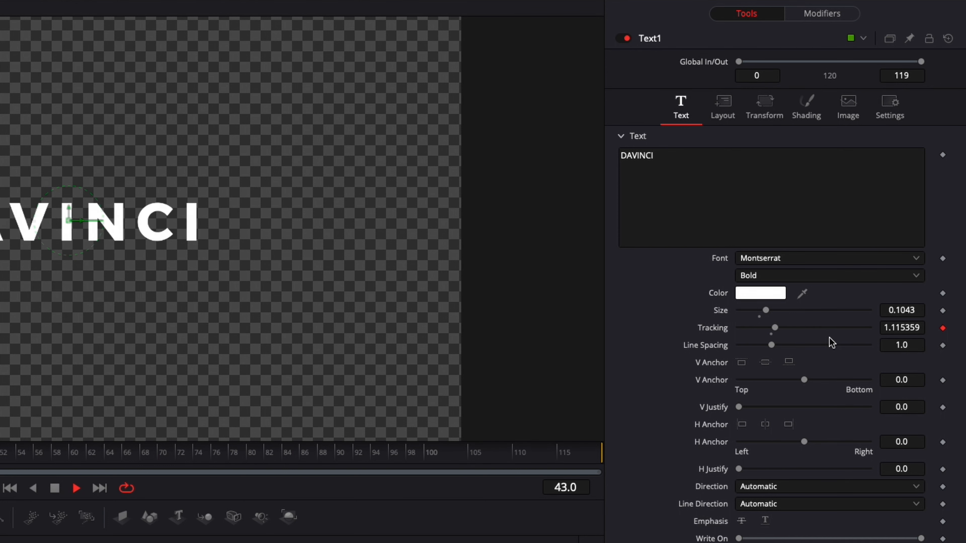
Change the tracking Perturb's Random Seed to about 7530 and reseed it several times for different random motion
{"action": "left_click", "coordinate": [831, 17]}
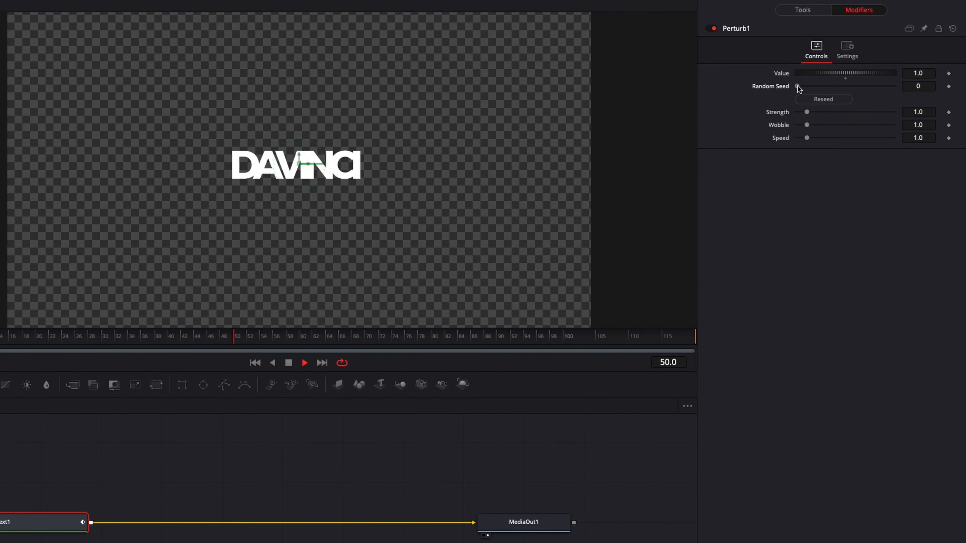
{"action": "left_click_drag", "start_coordinate": [829, 80], "coordinate": [847, 81]}
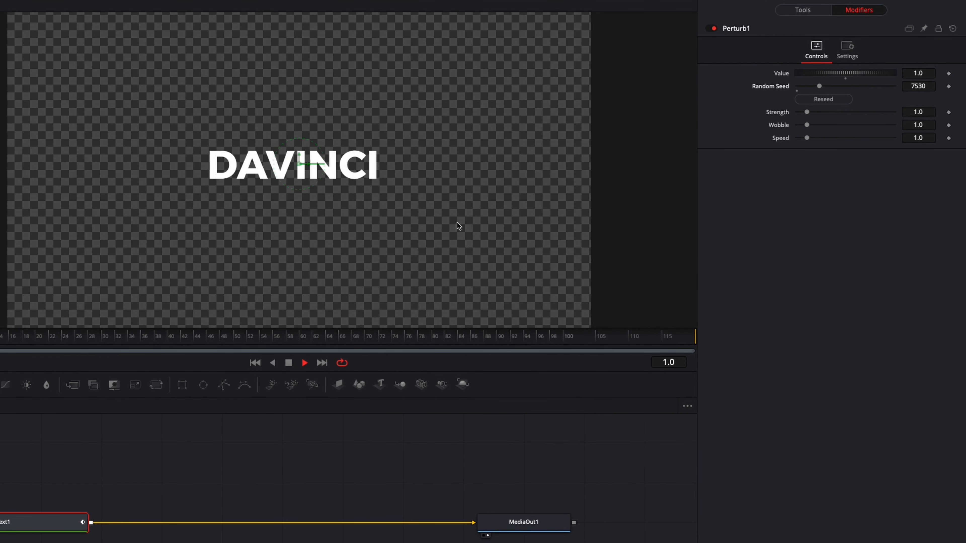
{"action": "left_click", "coordinate": [829, 102]}
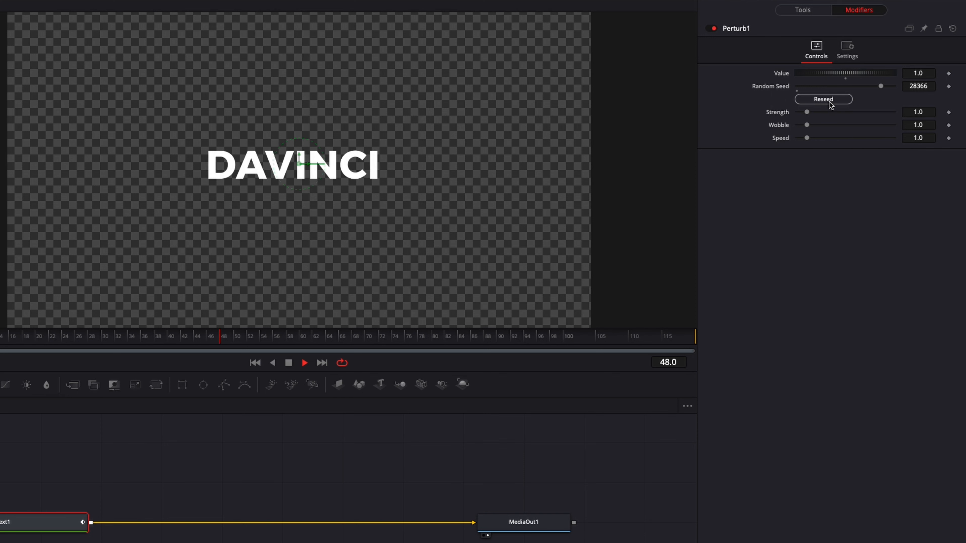
{"action": "left_click", "coordinate": [830, 101]}
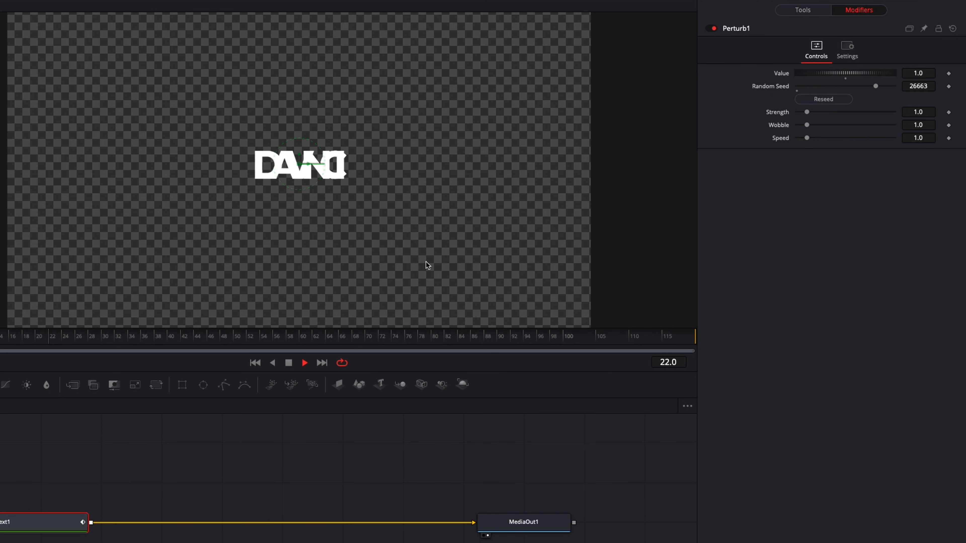
{"action": "left_click", "coordinate": [818, 100]}
{"action": "left_click", "coordinate": [819, 100]}
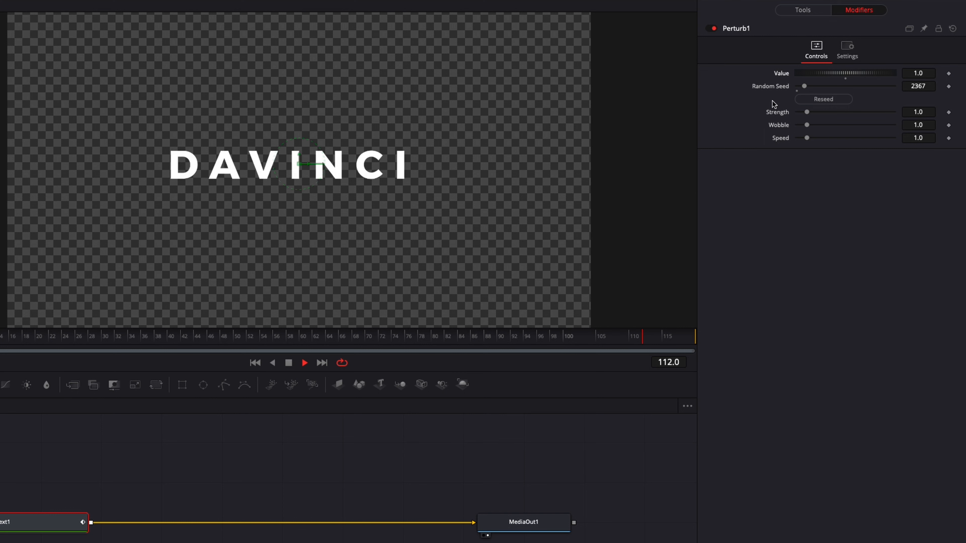
Try Perturb Values of about 1.8, 0 and 2 on the tracking, and return the Value to 1
{"action": "left_click_drag", "start_coordinate": [828, 72], "coordinate": [902, 77]}
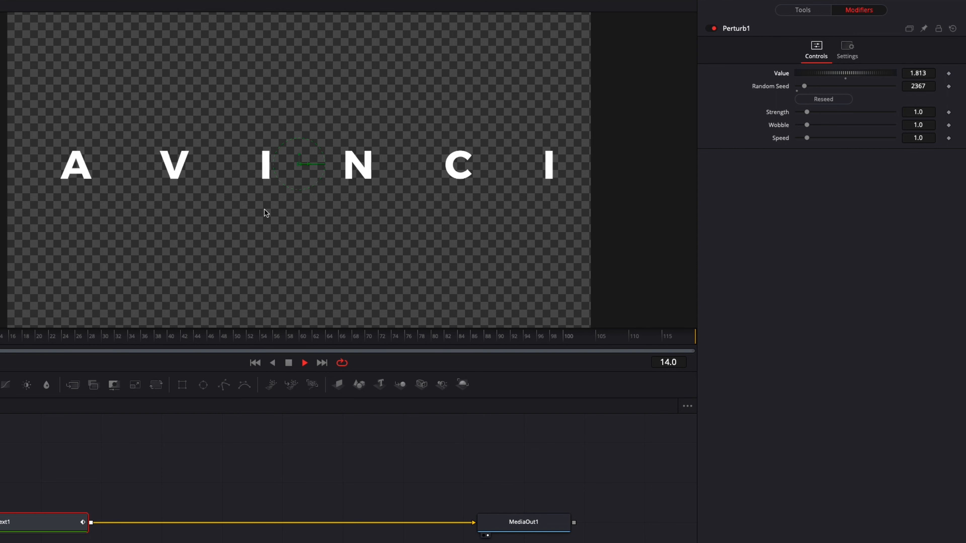
{"action": "double_click", "coordinate": [928, 72]}
{"action": "type", "text": "0"}
{"action": "key", "text": "Return"}
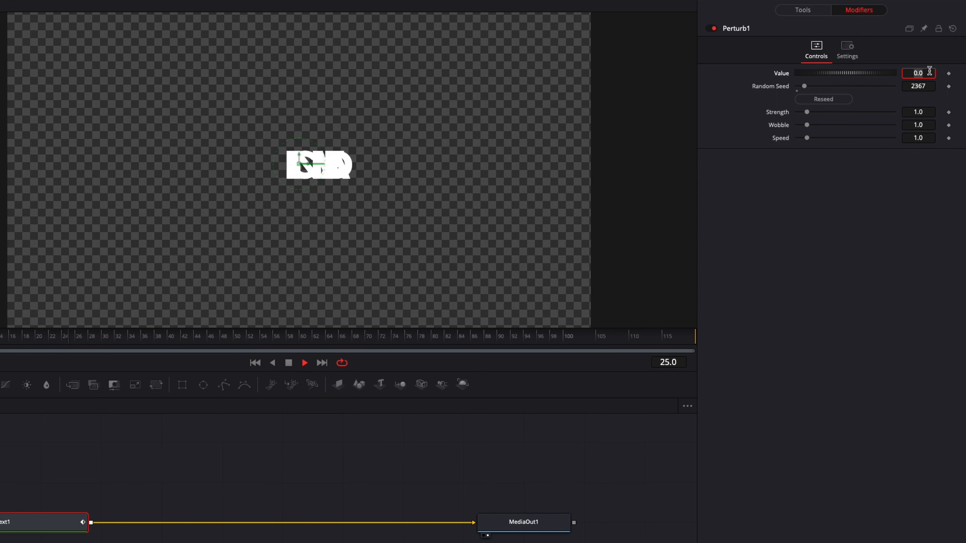
{"action": "key", "text": "Tab"}
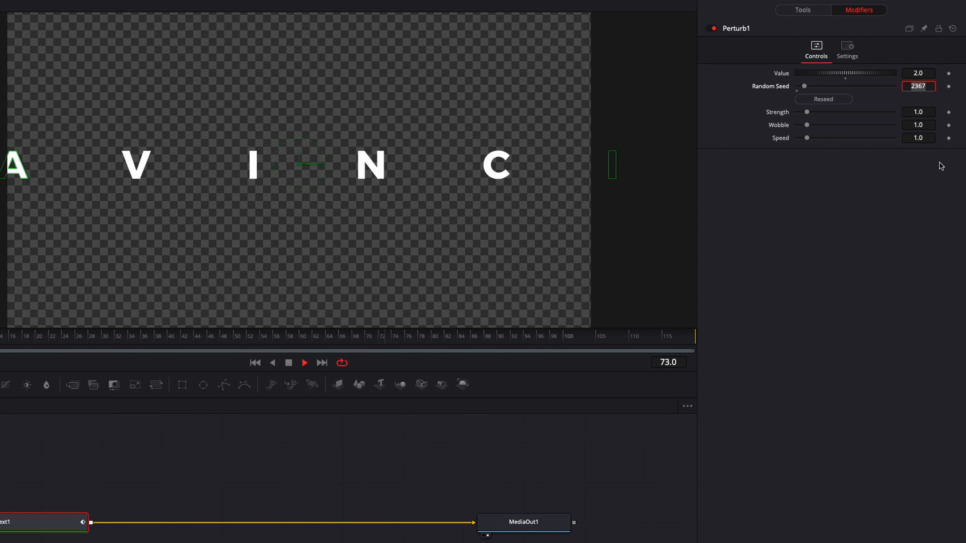
{"action": "double_click", "coordinate": [929, 73]}
{"action": "type", "text": "1"}
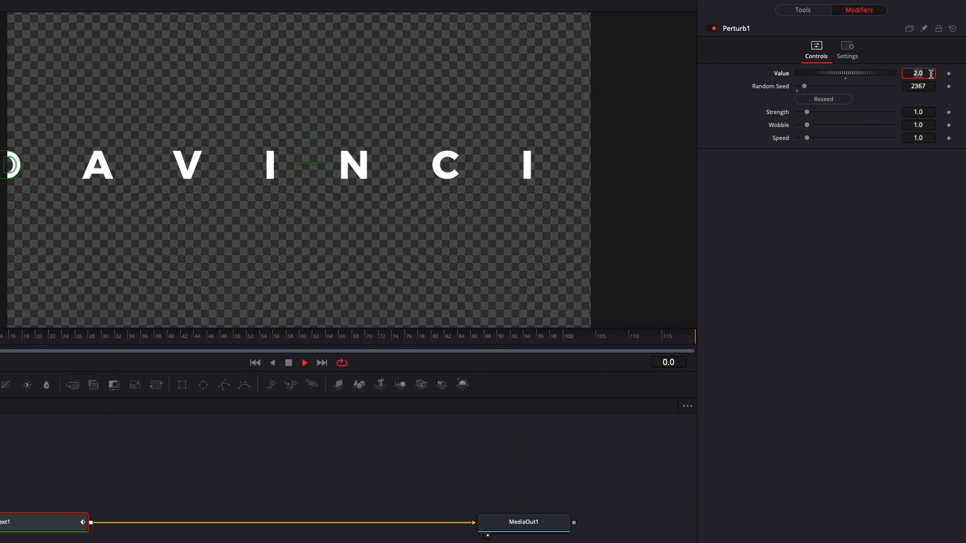
{"action": "key", "text": "Return"}
Try a higher Strength and a Wobble of 6.9 on the Perturb, reset both to 1.0, and increase the Speed
{"action": "left_click_drag", "start_coordinate": [807, 112], "coordinate": [863, 129]}
{"action": "double_click", "coordinate": [805, 113]}
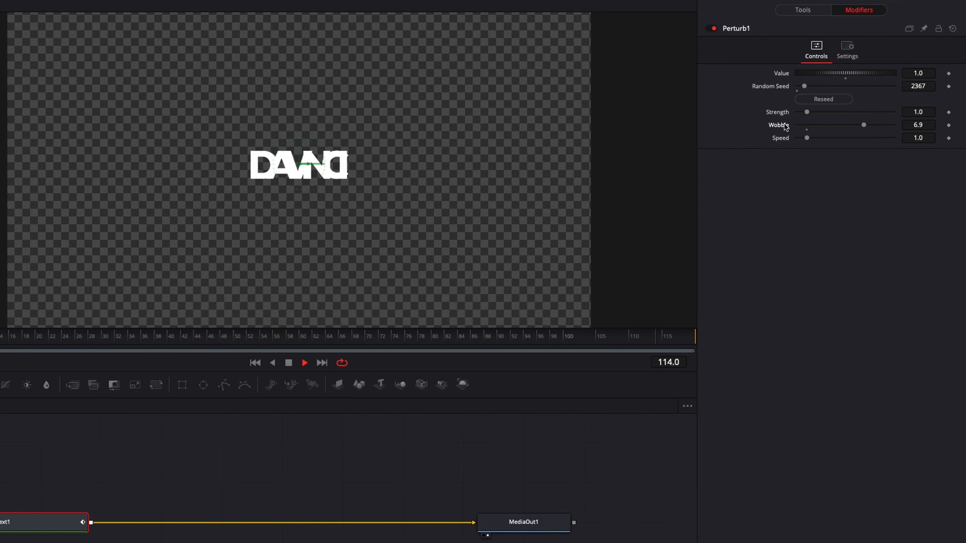
{"action": "double_click", "coordinate": [807, 125]}
{"action": "left_click_drag", "start_coordinate": [807, 139], "coordinate": [840, 144]}
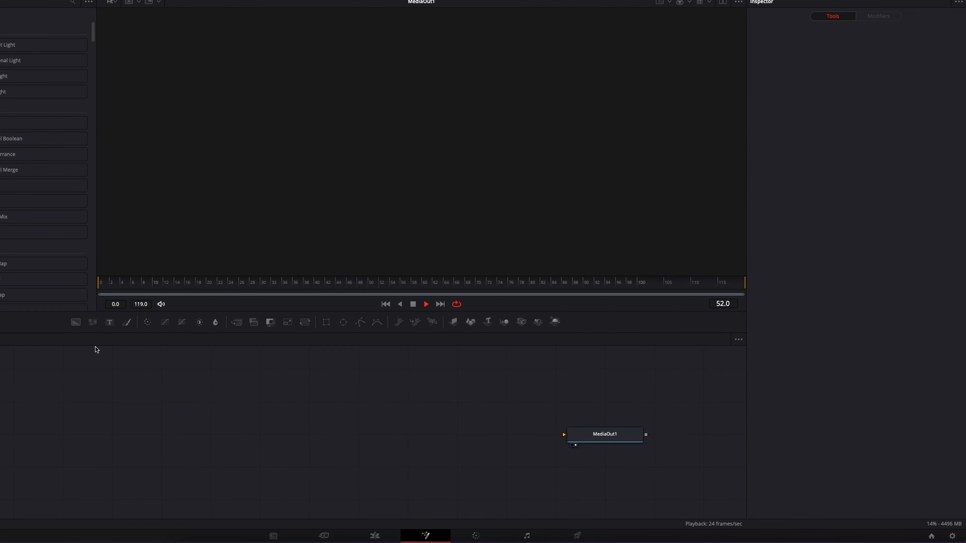
Add a Background node feeding MediaOut1 and apply Perturb modifiers to its Blue, Green and Red color channels
{"action": "left_click_drag", "start_coordinate": [76, 323], "coordinate": [213, 450]}
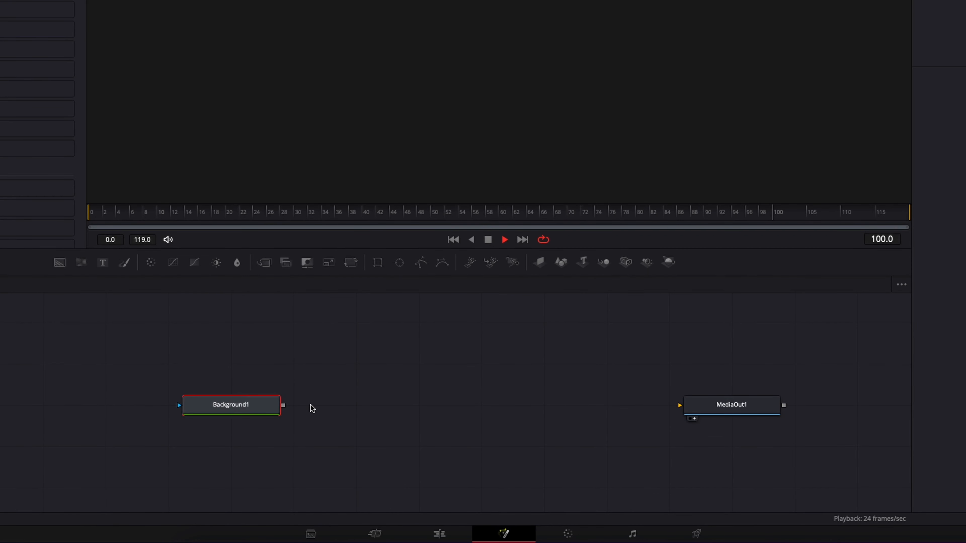
{"action": "left_click_drag", "start_coordinate": [285, 405], "coordinate": [719, 410]}
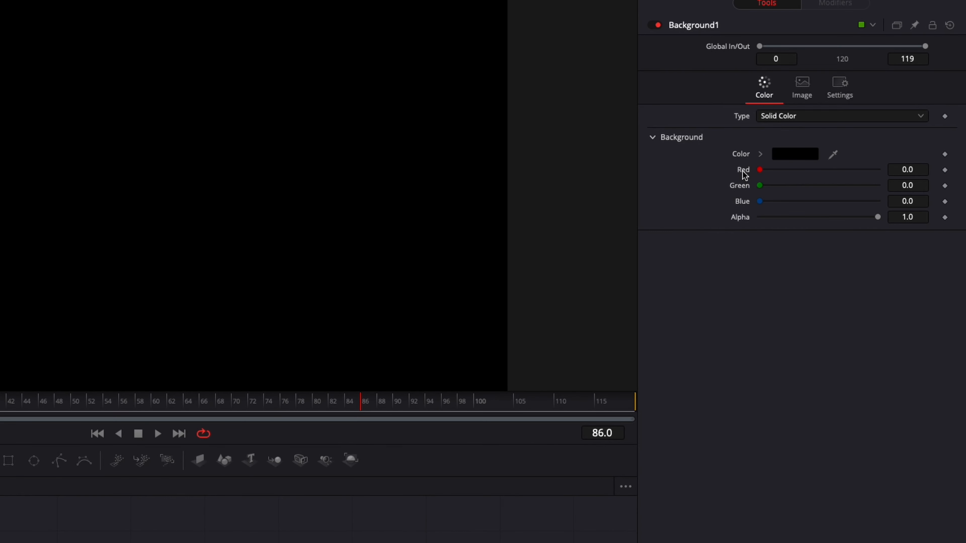
{"action": "right_click", "coordinate": [740, 206]}
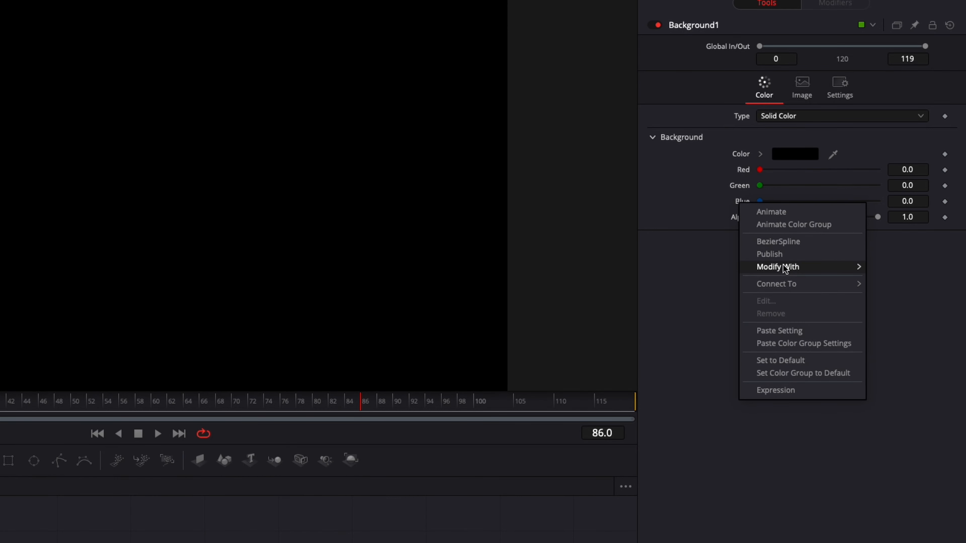
{"action": "mouse_move", "coordinate": [783, 265]}
{"action": "left_click", "coordinate": [894, 433]}
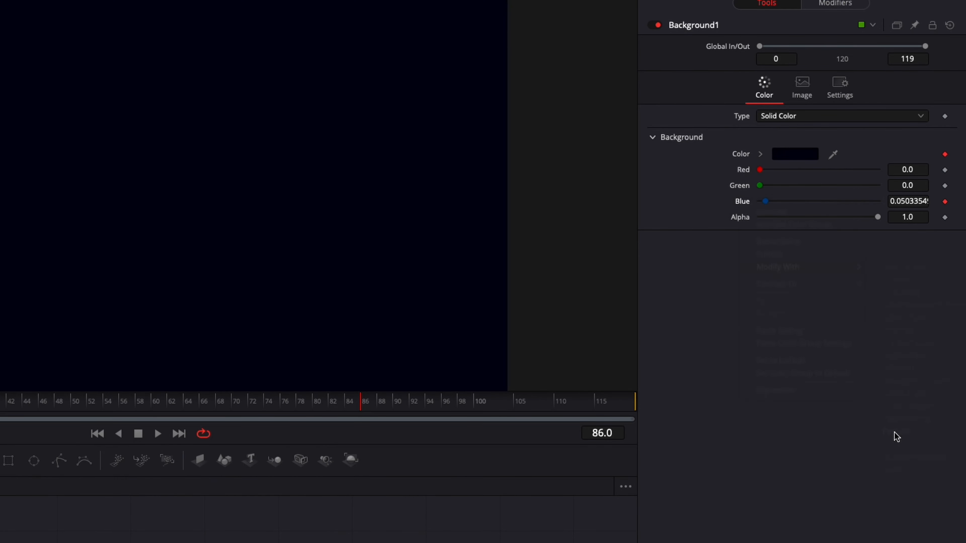
{"action": "right_click", "coordinate": [740, 186]}
{"action": "mouse_move", "coordinate": [805, 253]}
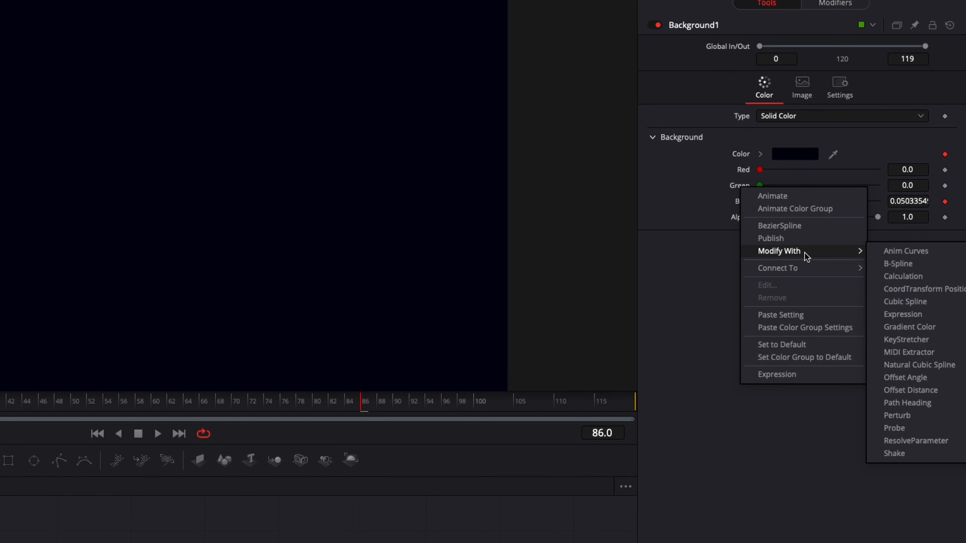
{"action": "left_click", "coordinate": [892, 416]}
{"action": "right_click", "coordinate": [744, 172]}
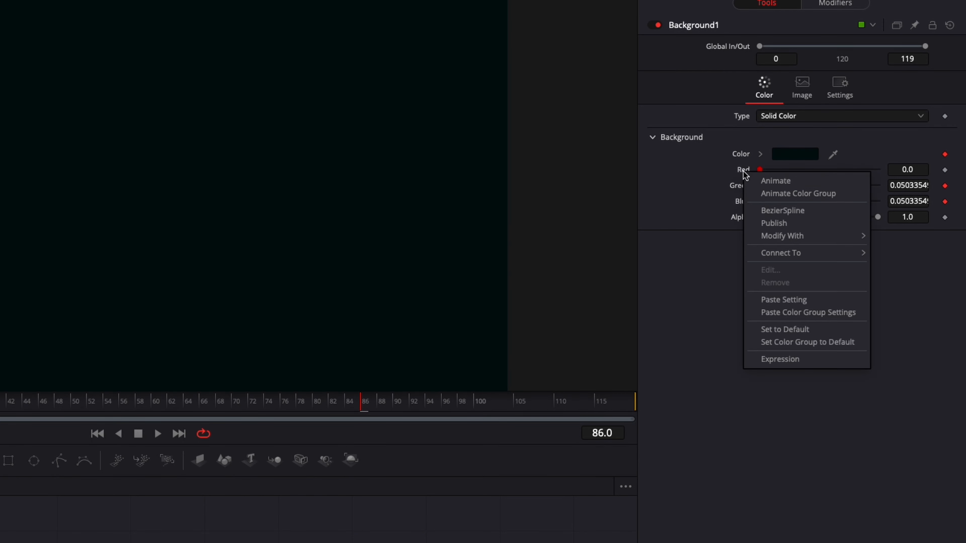
{"action": "mouse_move", "coordinate": [806, 235]}
{"action": "left_click", "coordinate": [894, 400]}
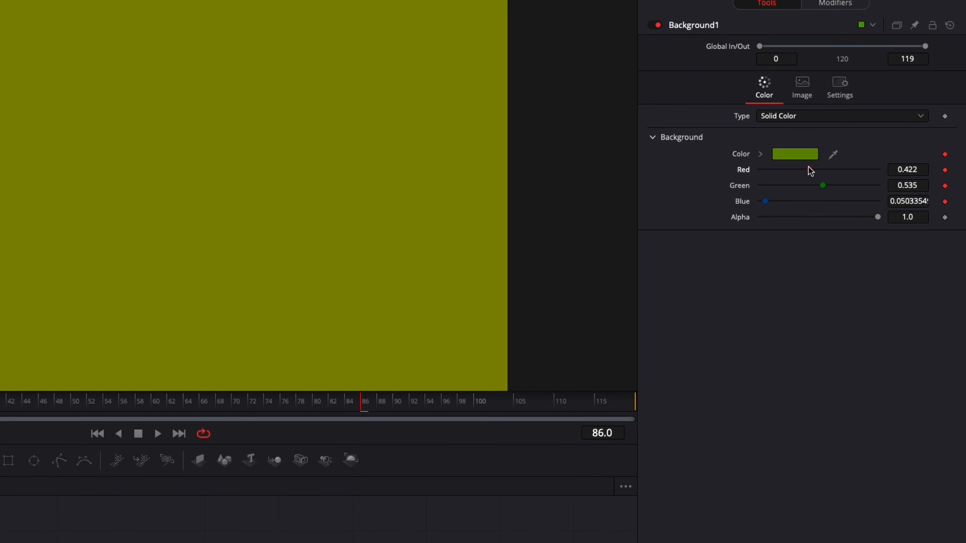
Set the background color to about Red 0.246, Green 0.535 and Blue 0.888, and play back the color animation
{"action": "left_click_drag", "start_coordinate": [809, 170], "coordinate": [790, 170]}
{"action": "left_click_drag", "start_coordinate": [766, 201], "coordinate": [839, 201]}
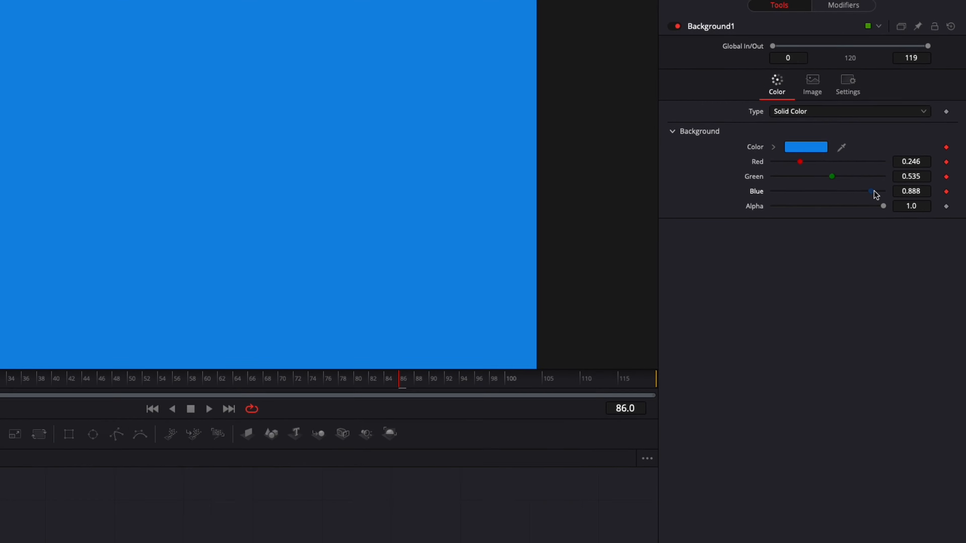
{"action": "key", "text": "space"}
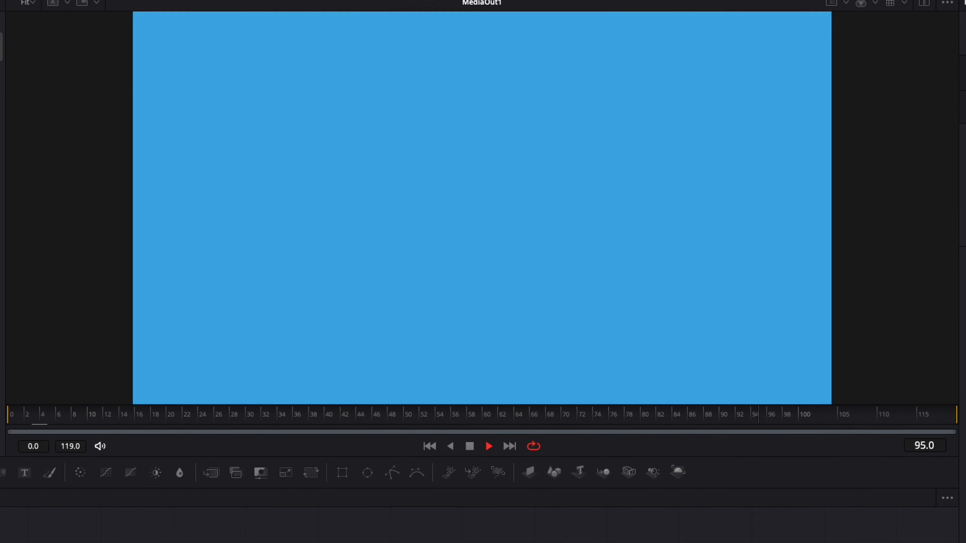
{"action": "key", "text": "space"}
Reseed the Perturb3, Perturb2 and Perturb1 modifiers so each color channel varies differently, and play back the result
{"action": "left_click", "coordinate": [881, 17]}
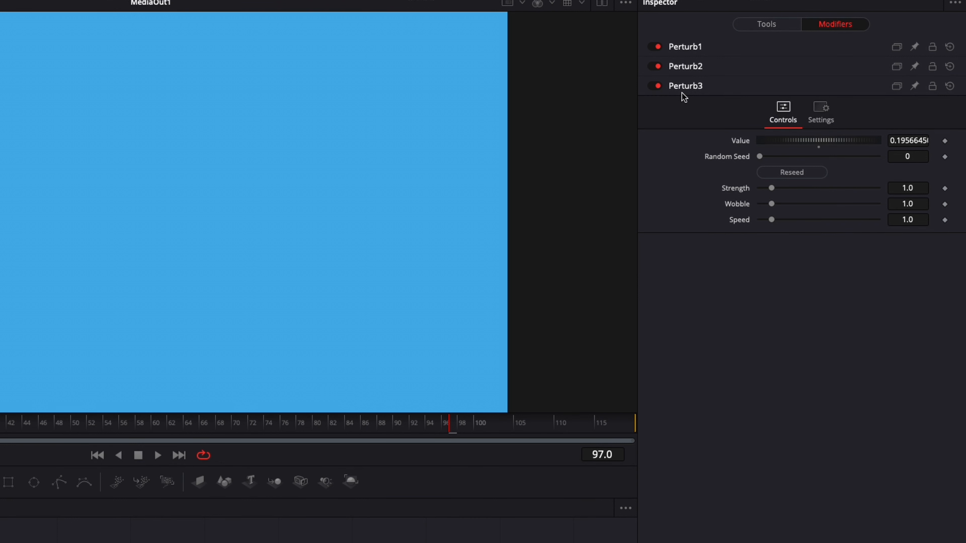
{"action": "left_click", "coordinate": [787, 172]}
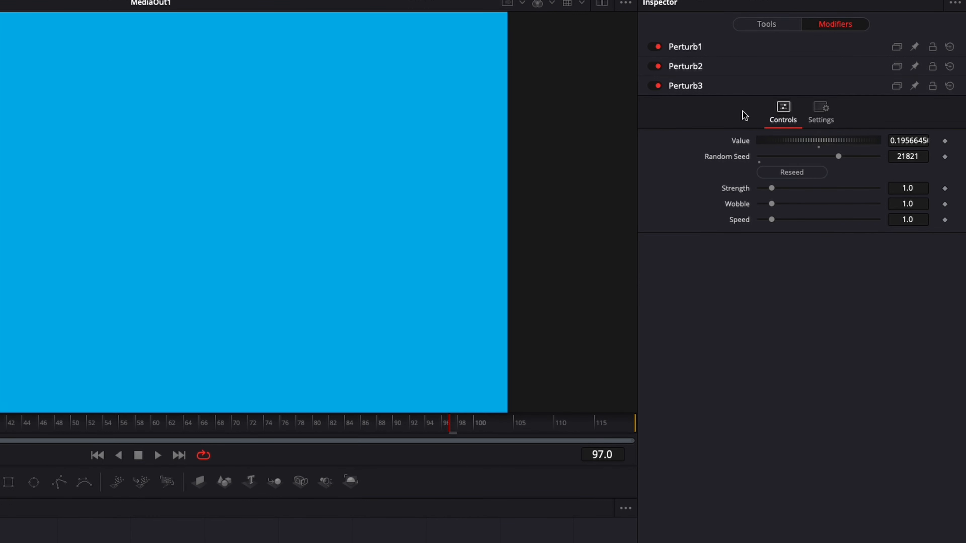
{"action": "left_click", "coordinate": [720, 71]}
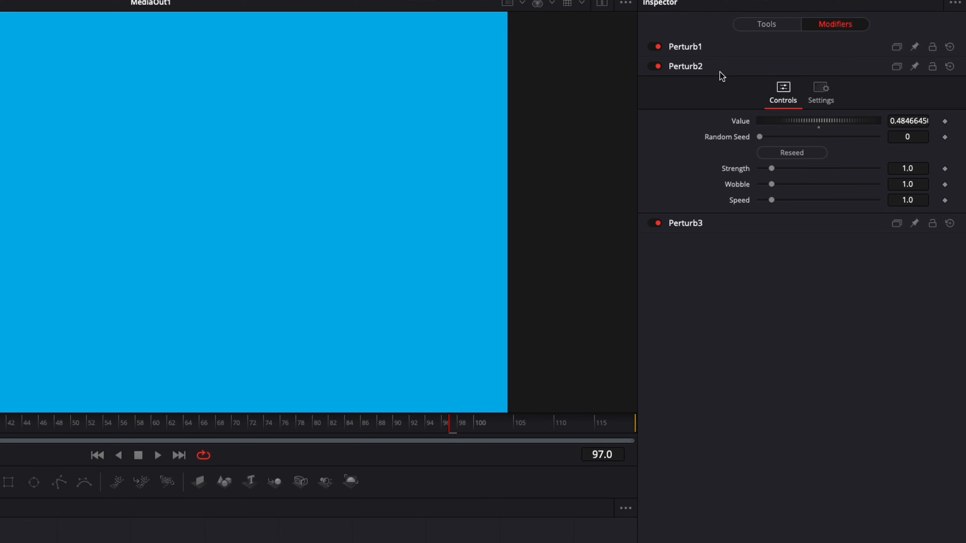
{"action": "left_click", "coordinate": [788, 154]}
{"action": "left_click", "coordinate": [714, 47]}
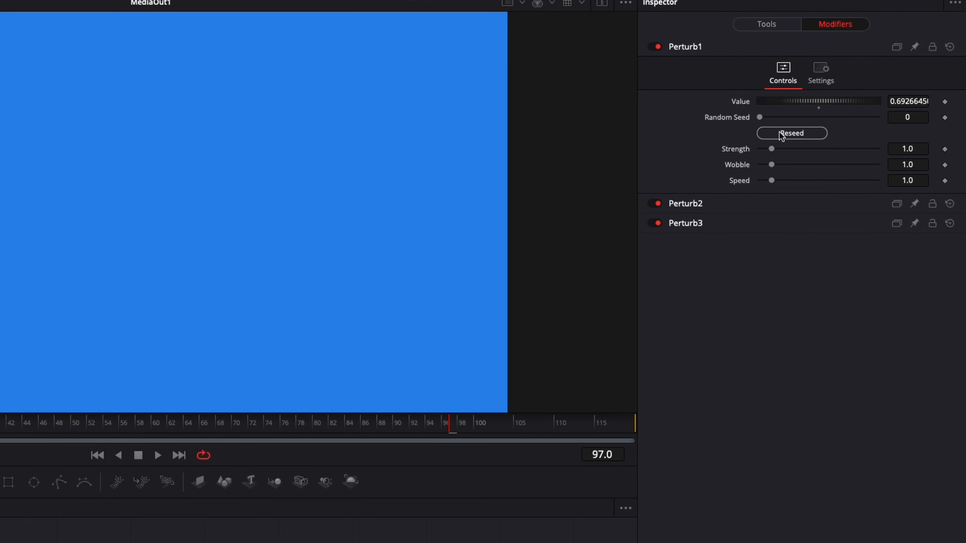
{"action": "key", "text": "space"}
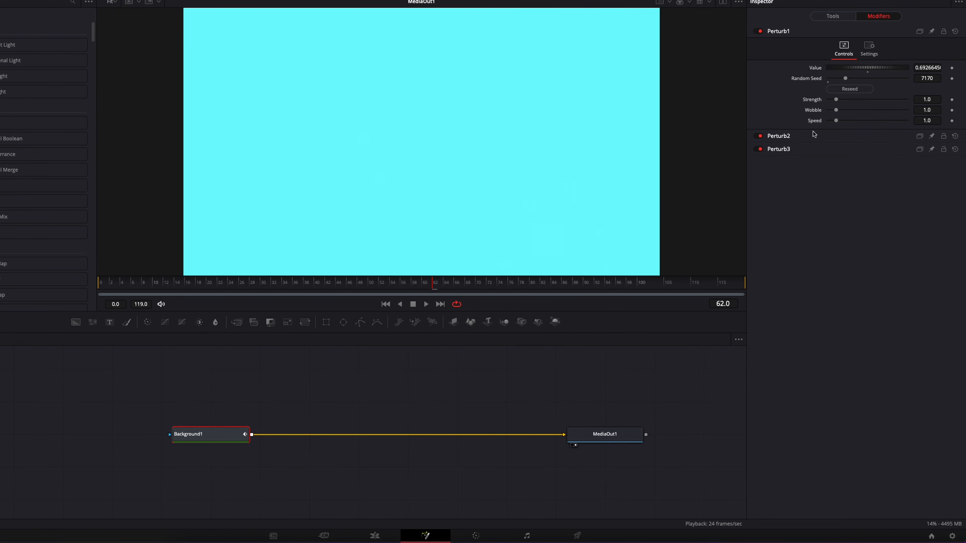
Change the Background1 node's color type from solid to Gradient
{"action": "left_click", "coordinate": [832, 16]}
{"action": "left_click", "coordinate": [835, 93]}
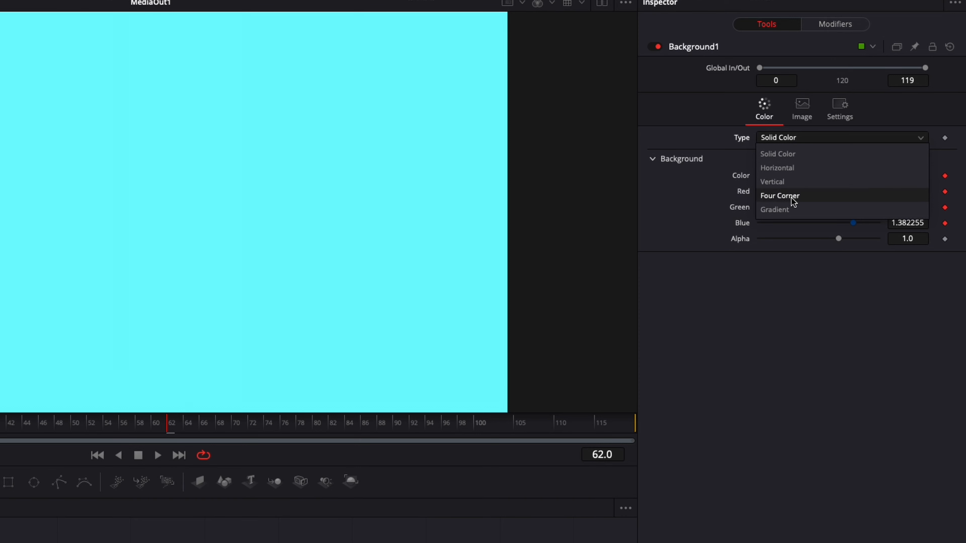
{"action": "left_click", "coordinate": [774, 210]}
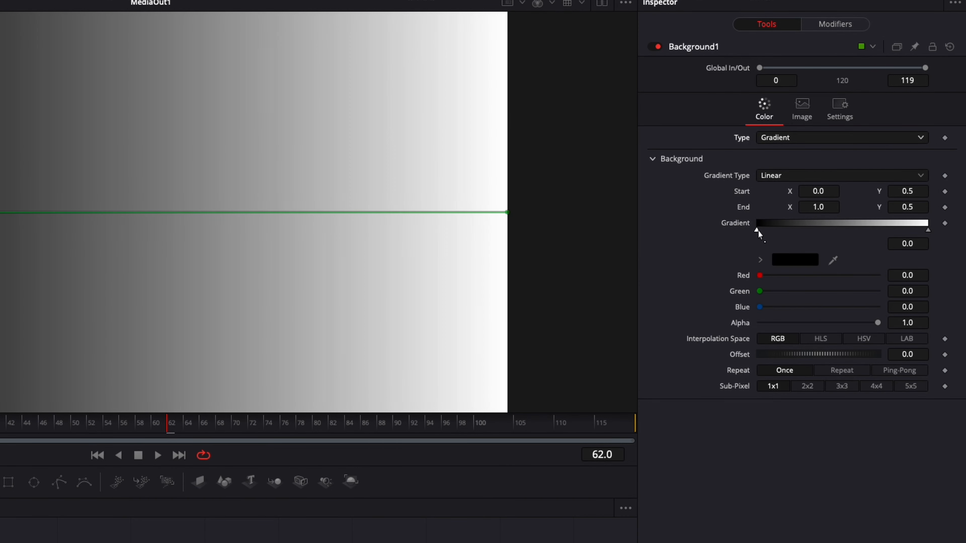
Set the gradient's start color to Purple and its end color to Red
{"action": "left_click", "coordinate": [787, 262]}
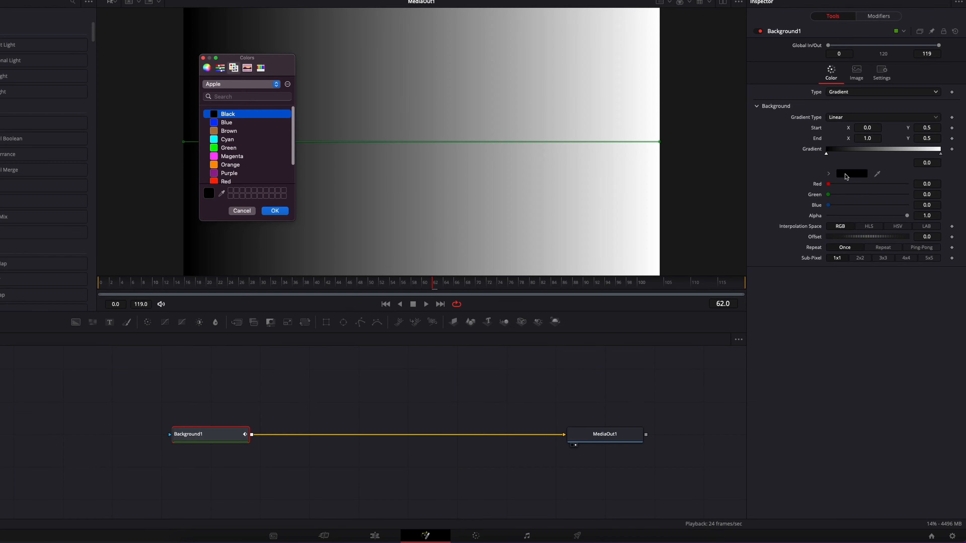
{"action": "left_click", "coordinate": [224, 174]}
{"action": "left_click", "coordinate": [273, 212]}
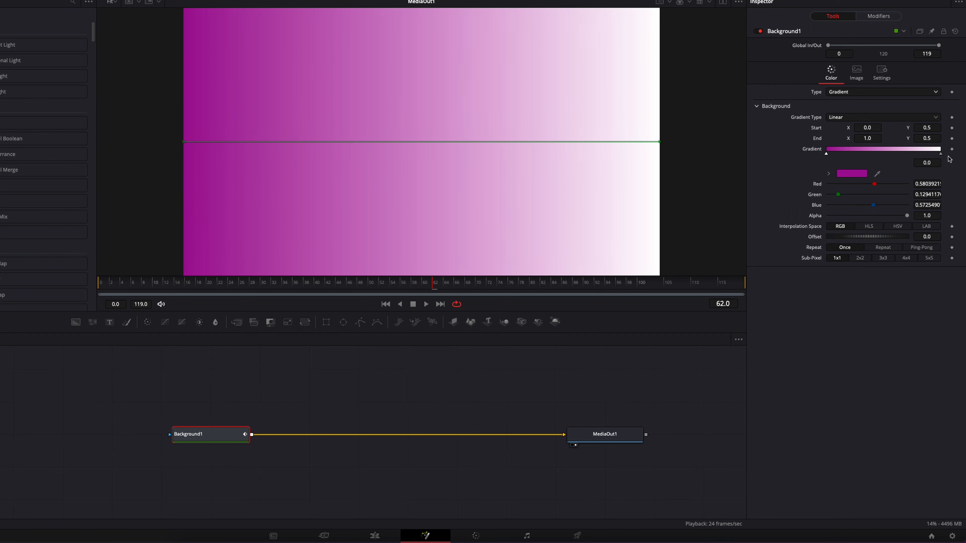
{"action": "left_click", "coordinate": [848, 176]}
{"action": "left_click", "coordinate": [226, 160]}
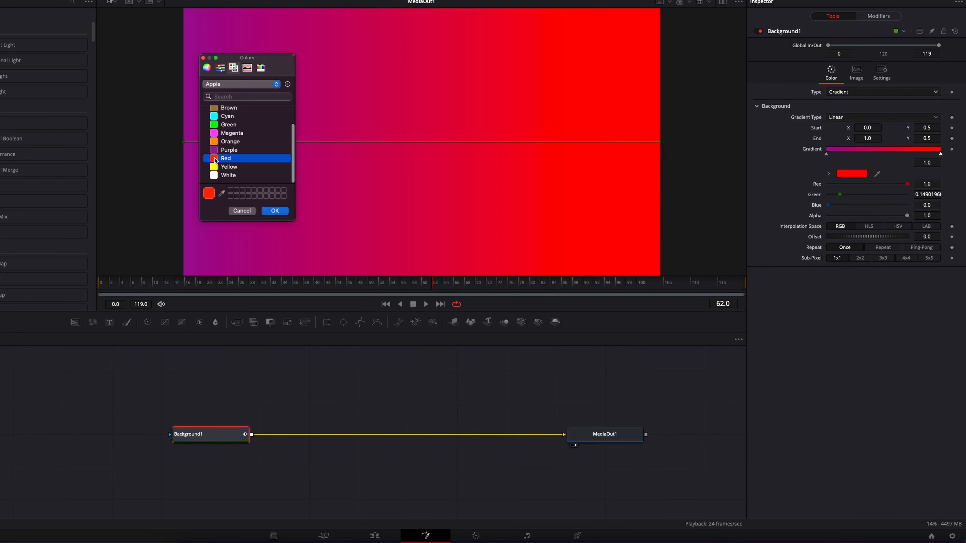
{"action": "left_click", "coordinate": [274, 210]}
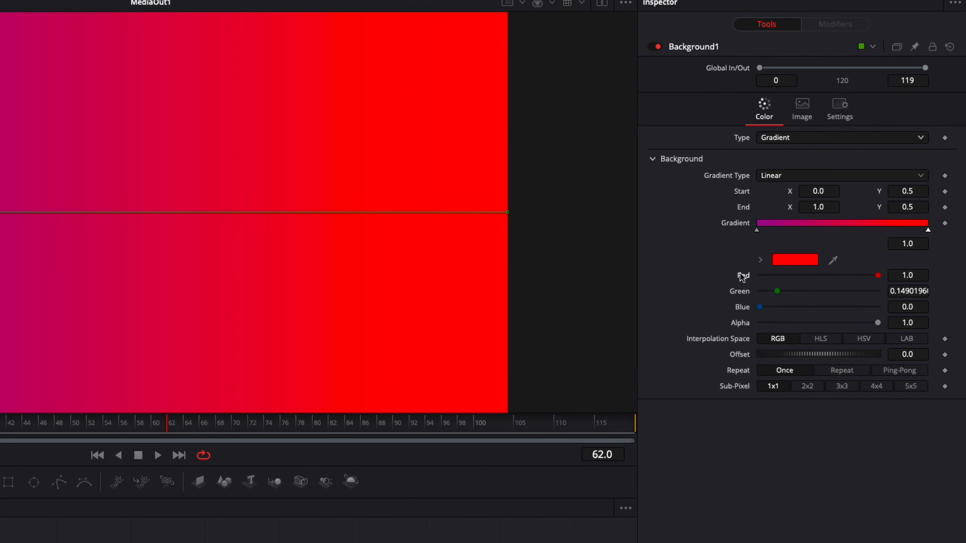
Apply a Perturb modifier to the gradient, with random seed 17700 and the end color at Red 1.348, Green 0.364 and Blue 1.176
{"action": "right_click", "coordinate": [741, 276]}
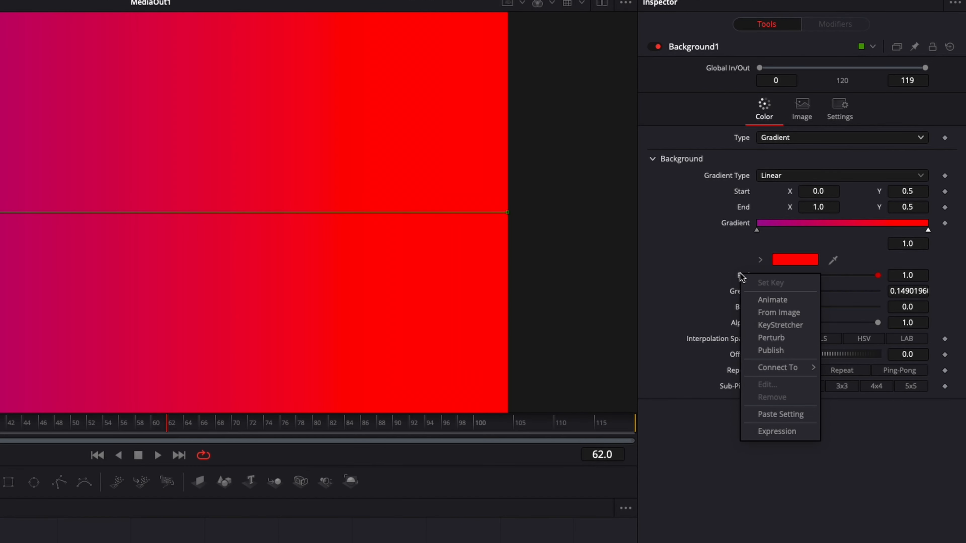
{"action": "left_click", "coordinate": [774, 337]}
{"action": "left_click", "coordinate": [834, 25]}
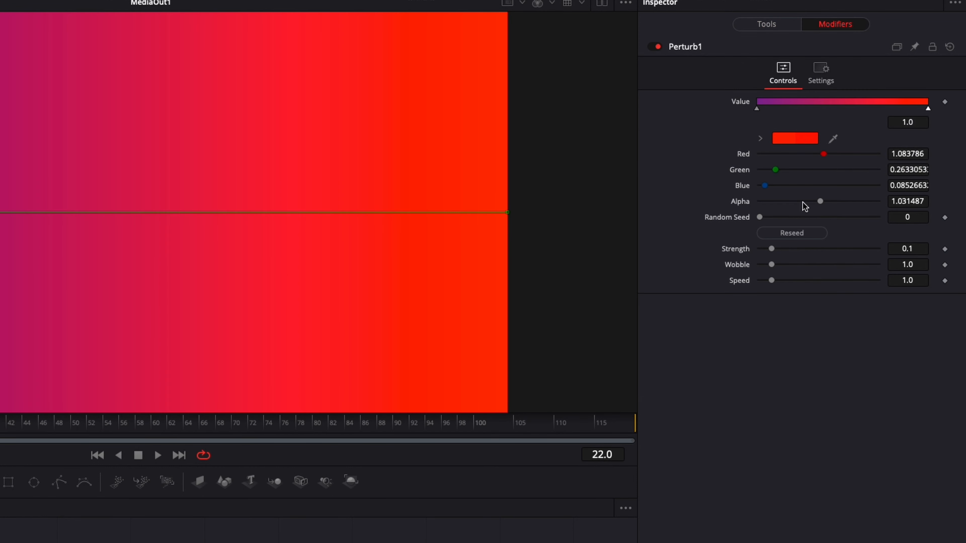
{"action": "left_click_drag", "start_coordinate": [814, 222], "coordinate": [822, 222]}
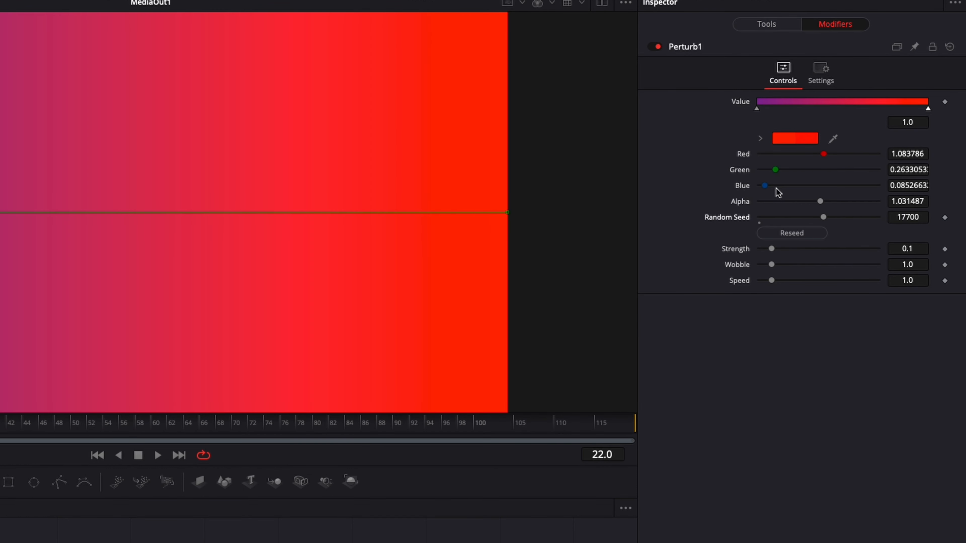
{"action": "left_click_drag", "start_coordinate": [764, 186], "coordinate": [782, 169]}
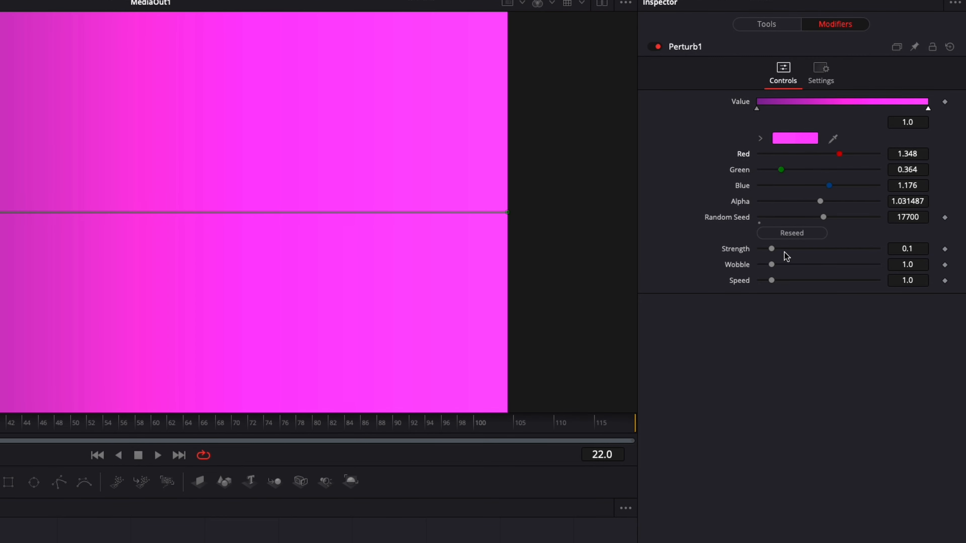
Play back the gradient with Perturb strength 0.289 and speed 6.52, and lower the speed again
{"action": "left_click_drag", "start_coordinate": [772, 249], "coordinate": [794, 250]}
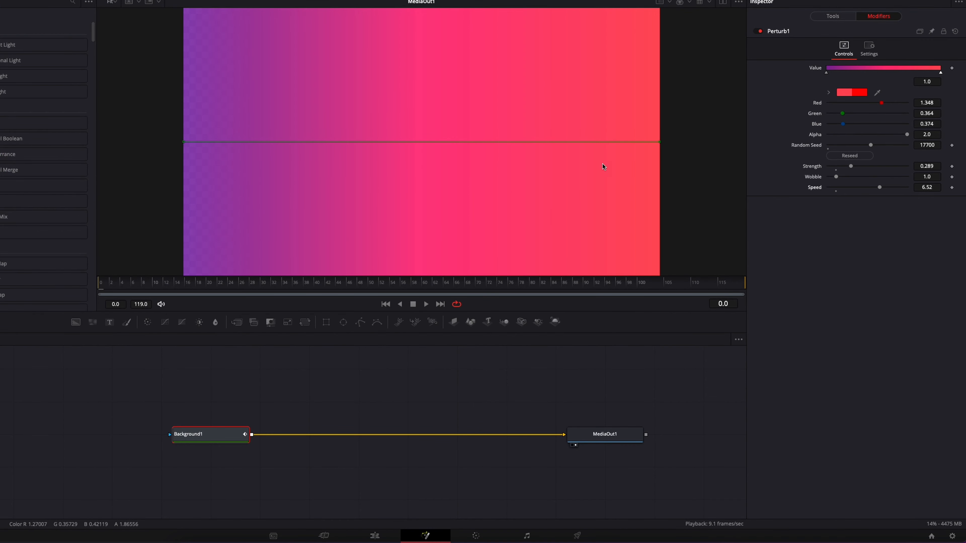
{"action": "key", "text": "space"}
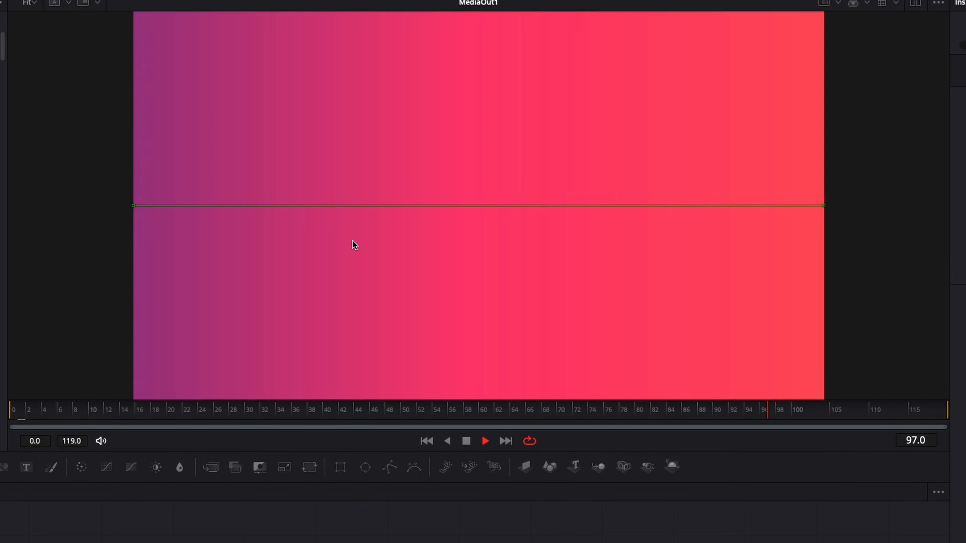
{"action": "key", "text": "space"}
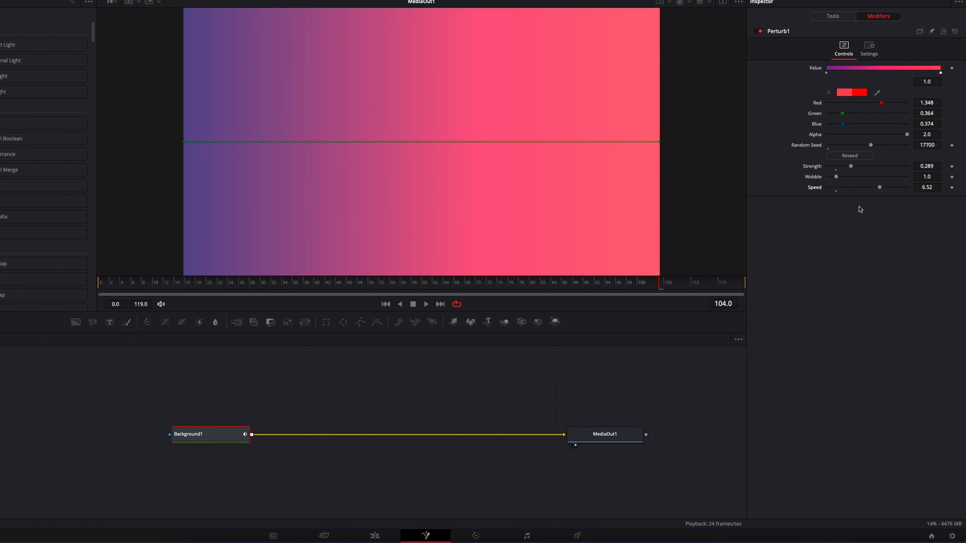
{"action": "left_click_drag", "start_coordinate": [880, 187], "coordinate": [836, 195]}
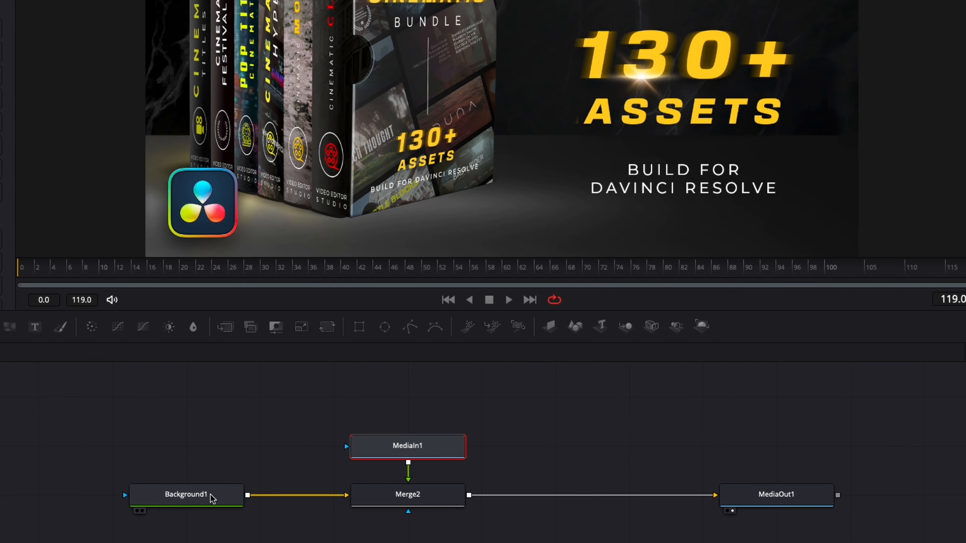
Add an Ellipse mask to the MediaIn1 node that is merged over Background1
{"action": "left_click", "coordinate": [226, 435]}
{"action": "left_click", "coordinate": [413, 450]}
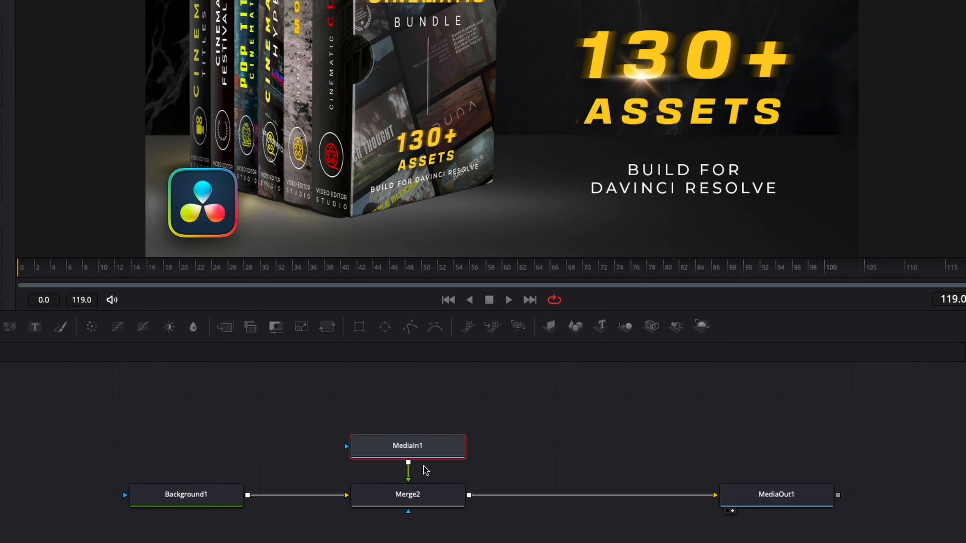
{"action": "left_click", "coordinate": [385, 327]}
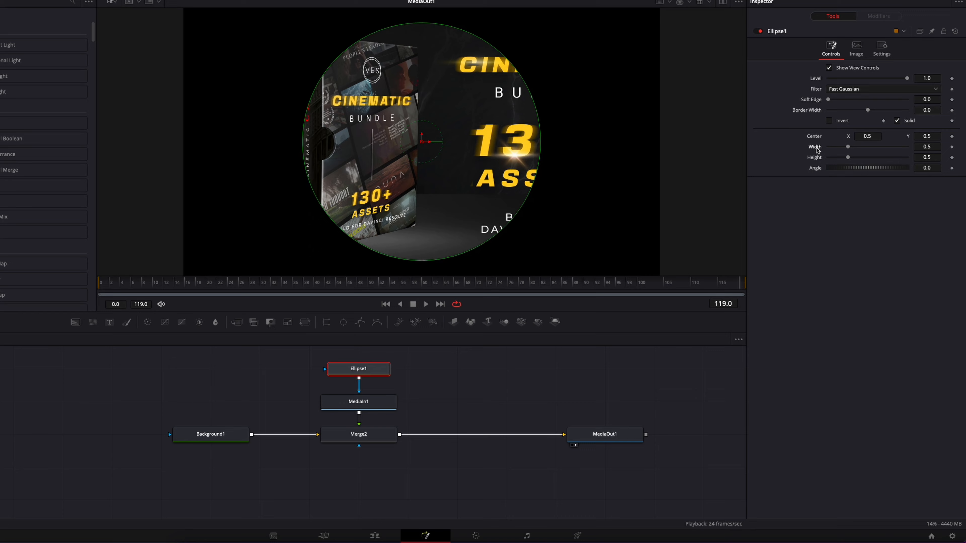
Link the ellipse's Width to its height with the expression Height, and set the Height to 0.182
{"action": "right_click", "coordinate": [816, 149]}
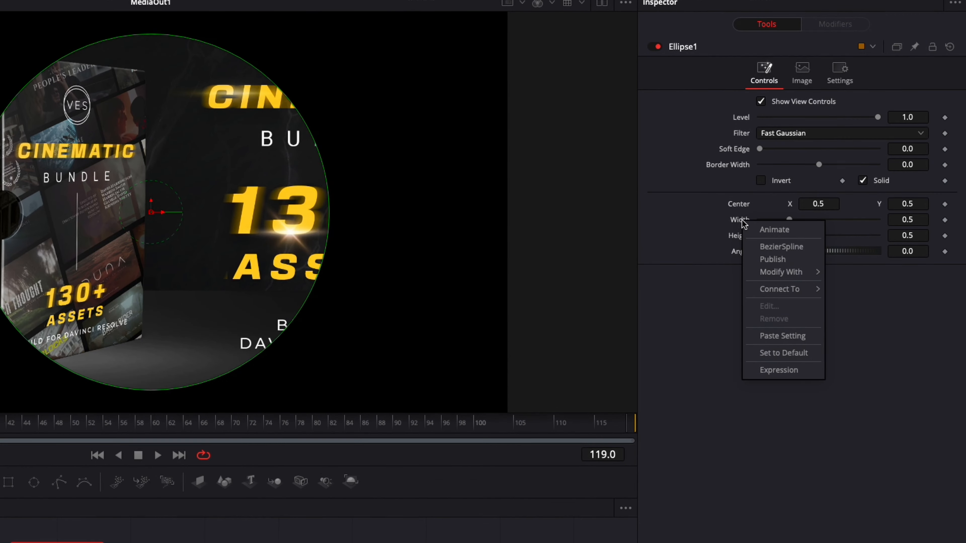
{"action": "left_click", "coordinate": [778, 369]}
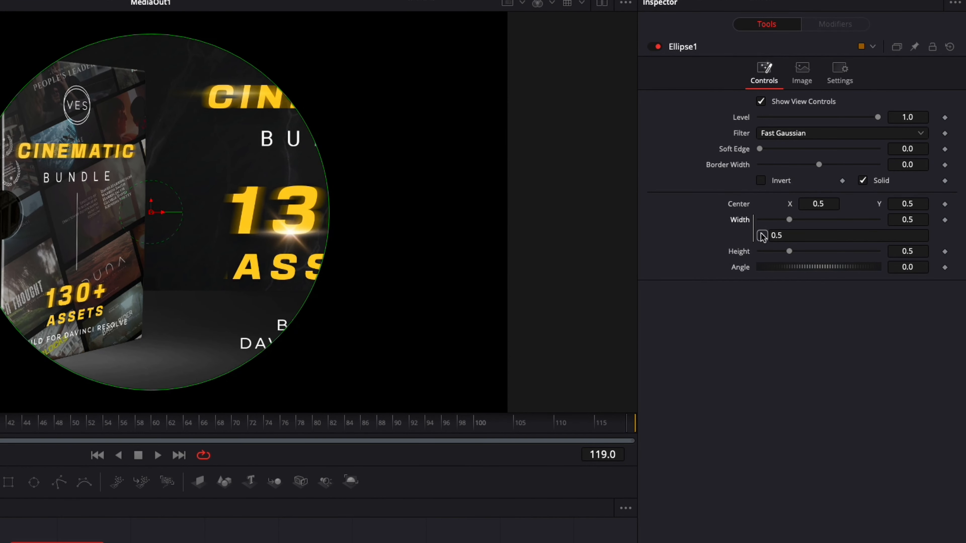
{"action": "type", "text": "Height"}
{"action": "left_click_drag", "start_coordinate": [788, 256], "coordinate": [770, 256]}
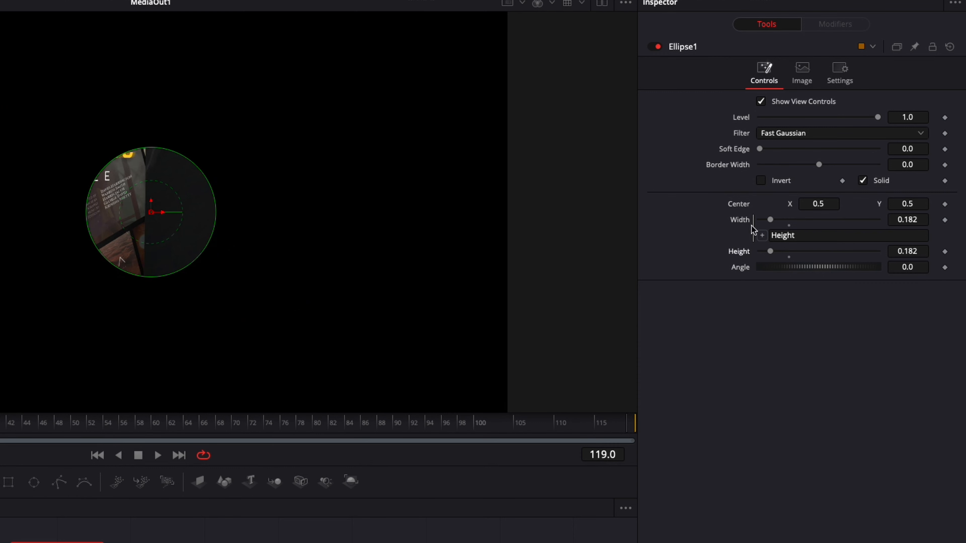
Apply a Perturb modifier to the ellipse's Center, play back the mask's random movement, and scrub to frame 38
{"action": "right_click", "coordinate": [739, 208]}
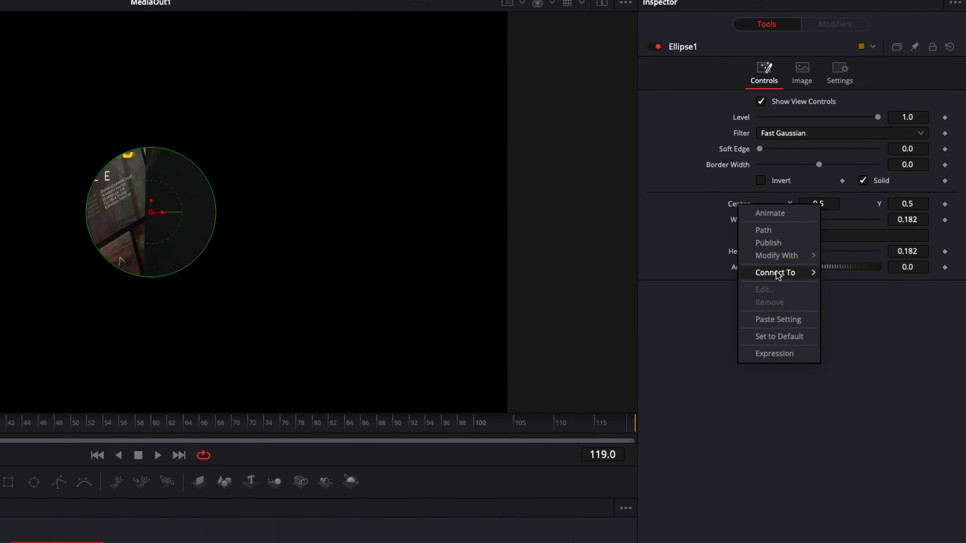
{"action": "mouse_move", "coordinate": [776, 261]}
{"action": "left_click", "coordinate": [828, 293]}
{"action": "key", "text": "space"}
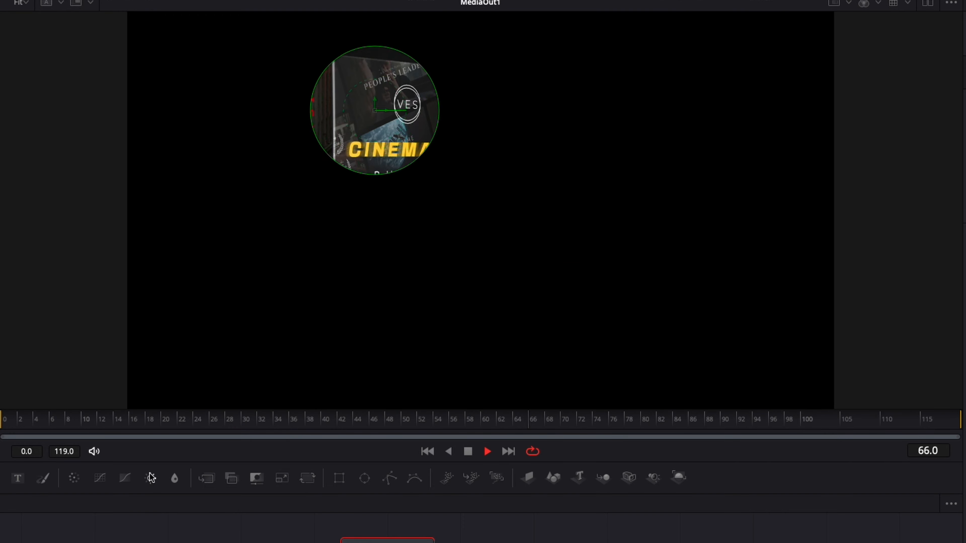
{"action": "left_click_drag", "start_coordinate": [155, 424], "coordinate": [311, 425]}
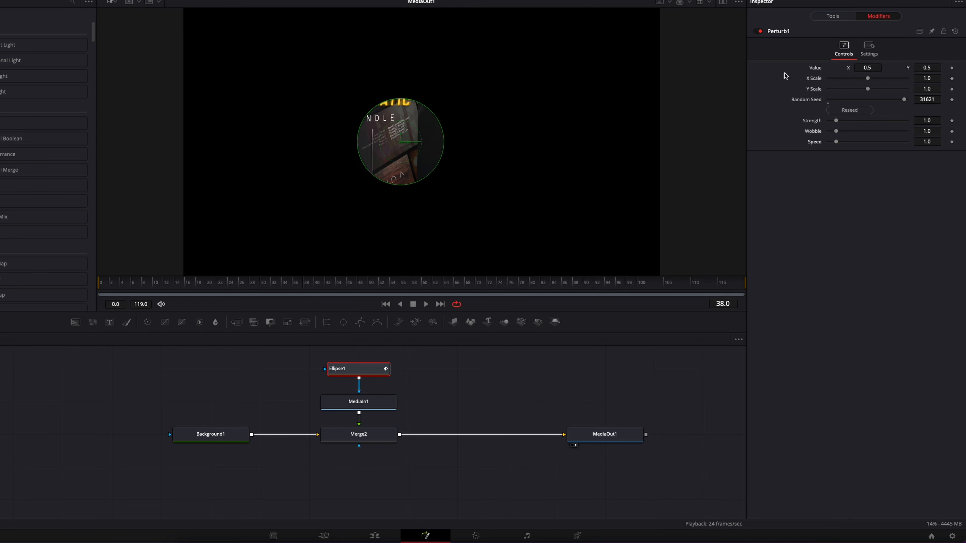
Keyframe the ellipse's Height to grow to its maximum at about frame 53, and play back the reveal
{"action": "left_click", "coordinate": [832, 17]}
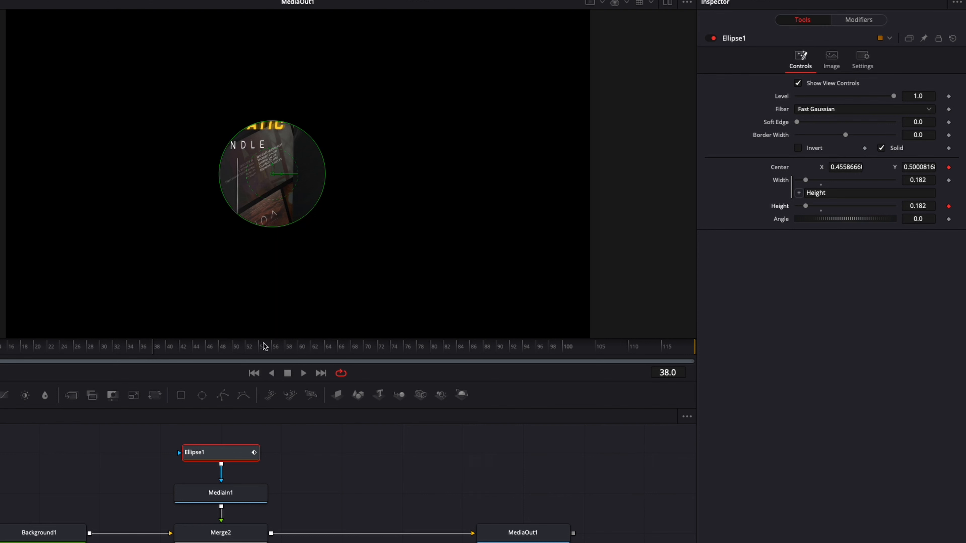
{"action": "left_click_drag", "start_coordinate": [264, 346], "coordinate": [258, 346]}
{"action": "left_click_drag", "start_coordinate": [802, 208], "coordinate": [932, 209]}
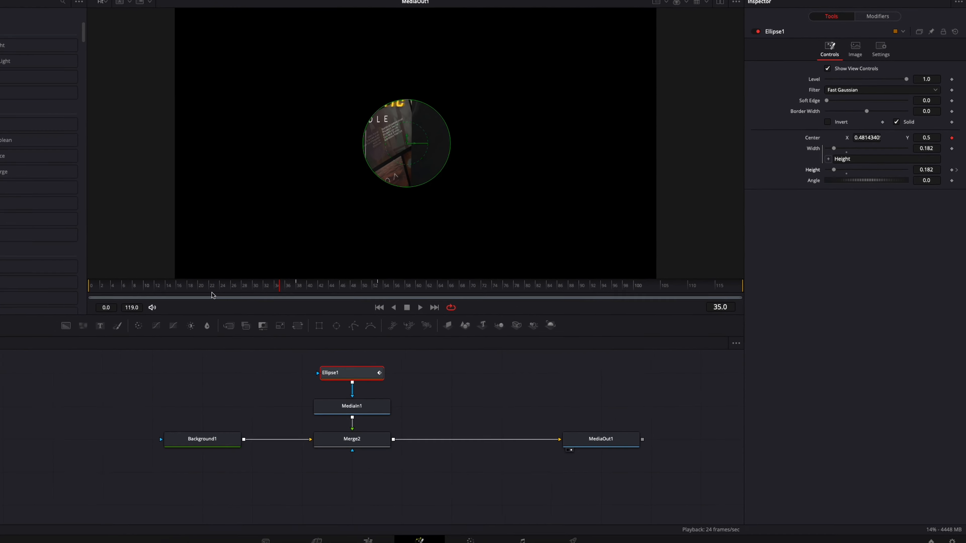
{"action": "left_click", "coordinate": [54, 347]}
{"action": "key", "text": "space"}
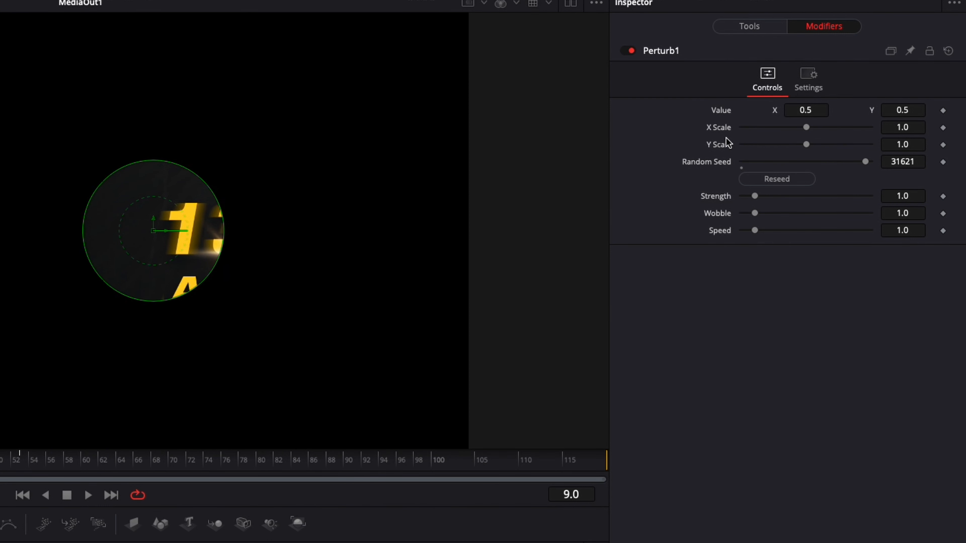
Lower the X Scale of the ellipse's Perturb1 modifier to its minimum
{"action": "left_click", "coordinate": [740, 28]}
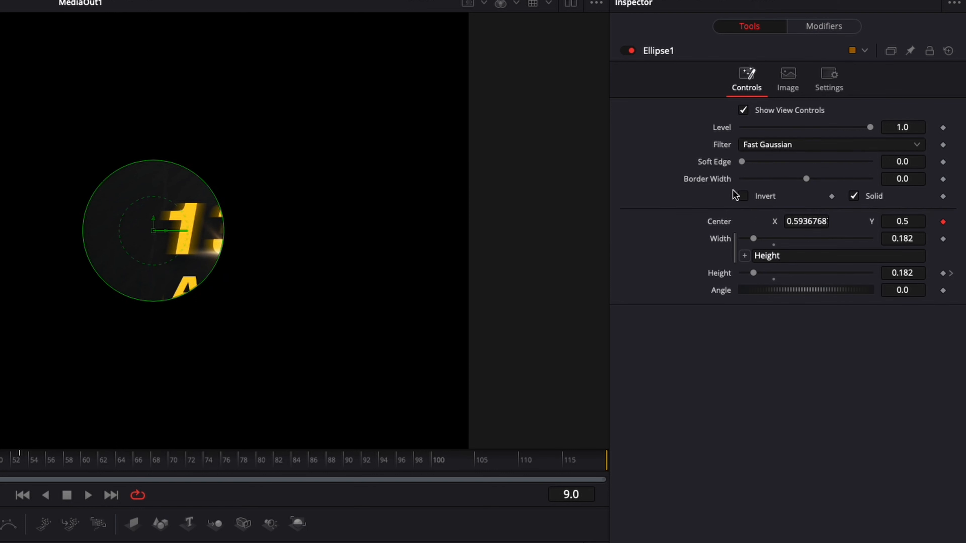
{"action": "left_click", "coordinate": [822, 26]}
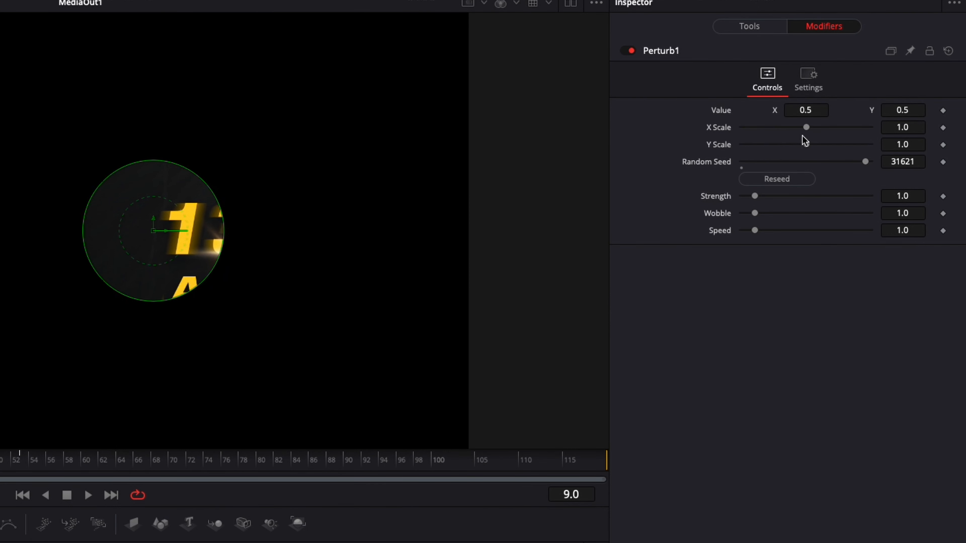
{"action": "left_click_drag", "start_coordinate": [806, 127], "coordinate": [736, 131]}
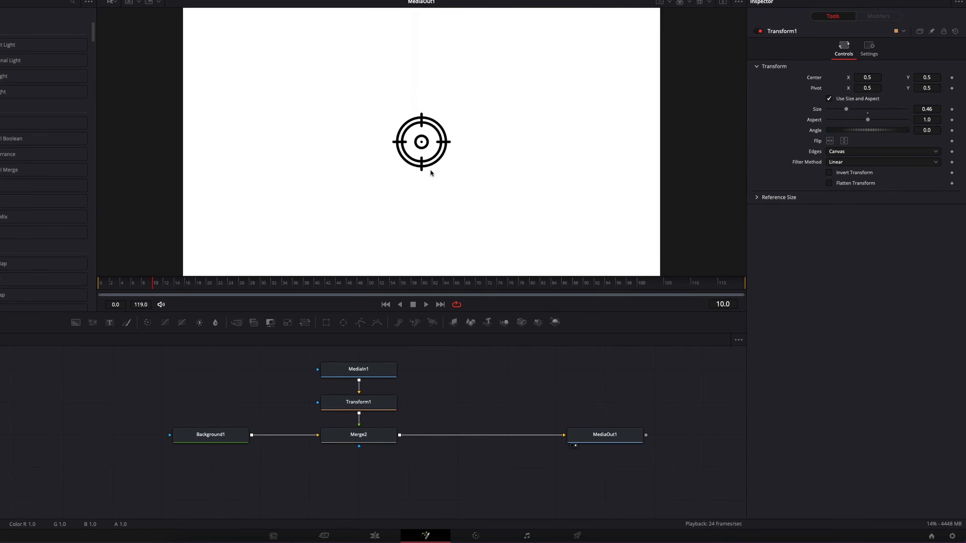
Apply a Perturb modifier to the Center of the crosshair's Transform1 node and play back the movement
{"action": "left_click", "coordinate": [333, 436]}
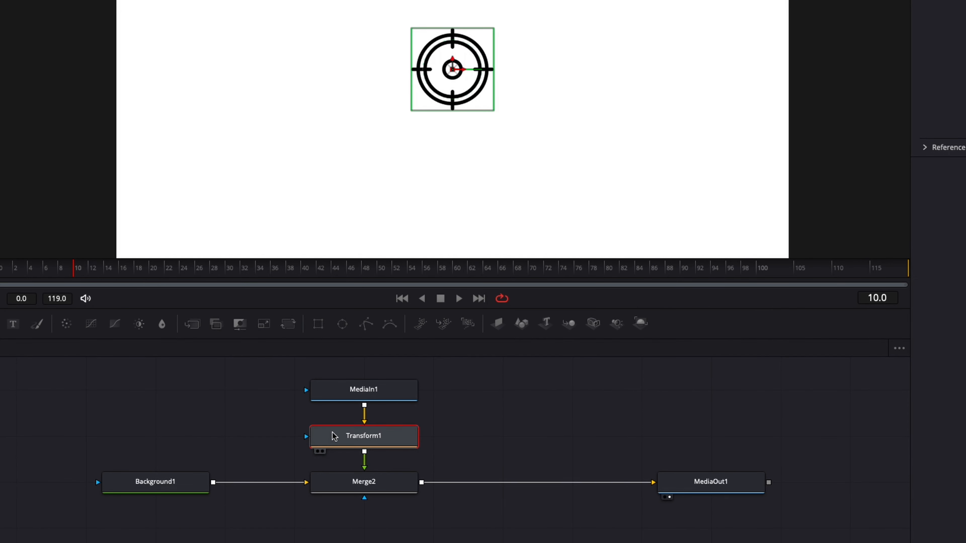
{"action": "left_click", "coordinate": [347, 396]}
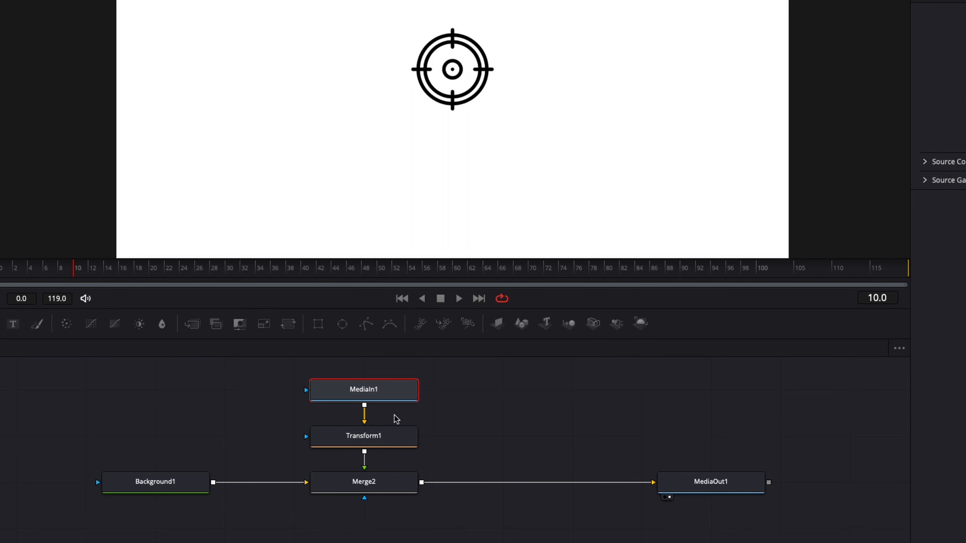
{"action": "left_click", "coordinate": [380, 437]}
{"action": "right_click", "coordinate": [815, 76]}
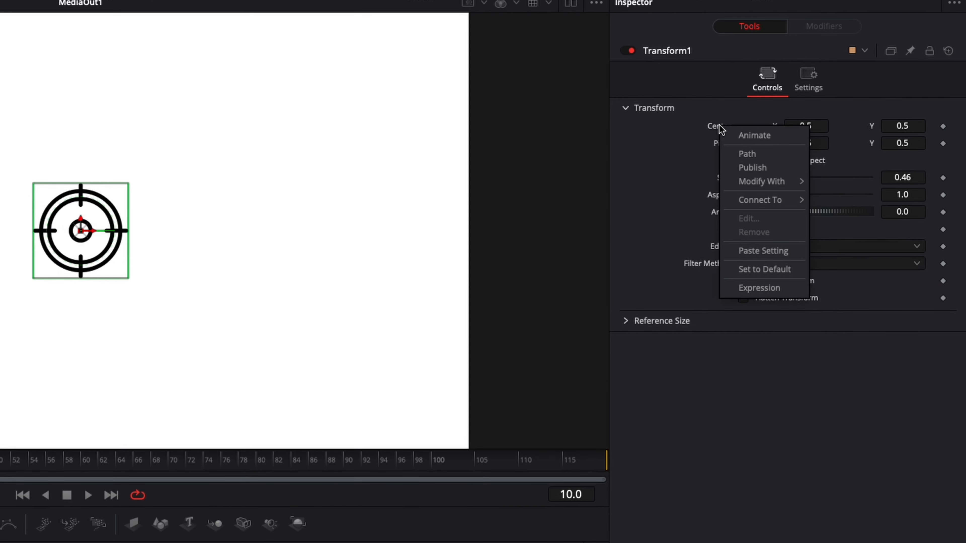
{"action": "mouse_move", "coordinate": [774, 183]}
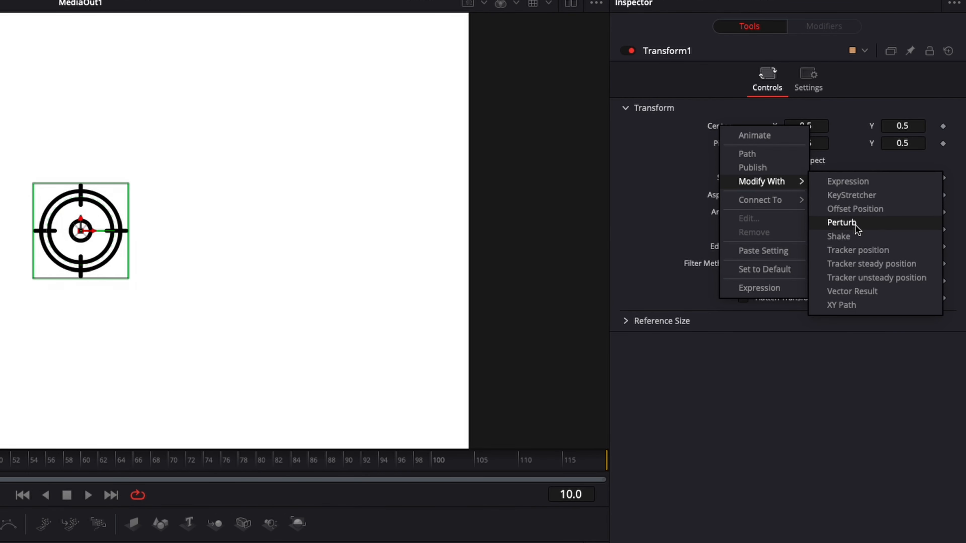
{"action": "left_click", "coordinate": [855, 223]}
{"action": "left_click", "coordinate": [87, 495]}
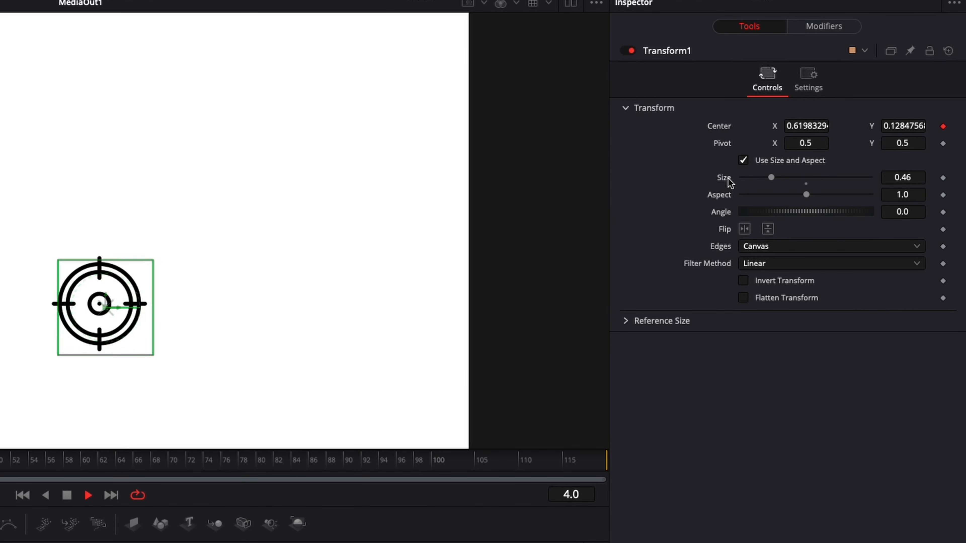
Apply a Perturb modifier to the Size of the Transform1 node
{"action": "right_click", "coordinate": [729, 179]}
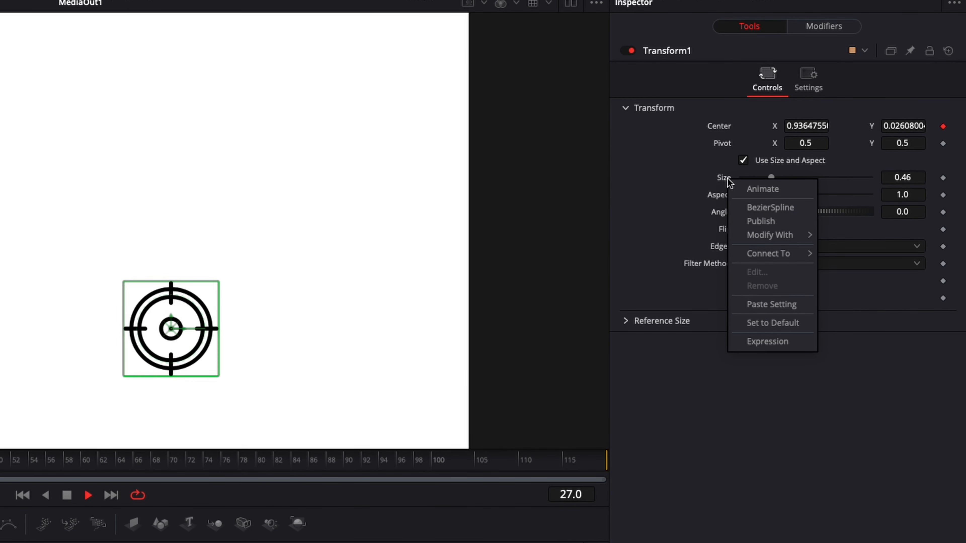
{"action": "mouse_move", "coordinate": [776, 236]}
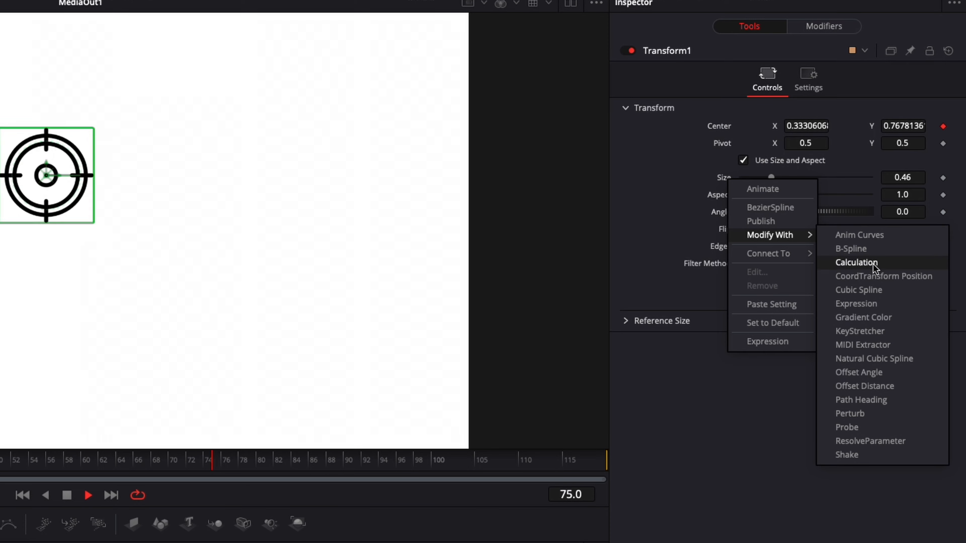
{"action": "left_click", "coordinate": [850, 414]}
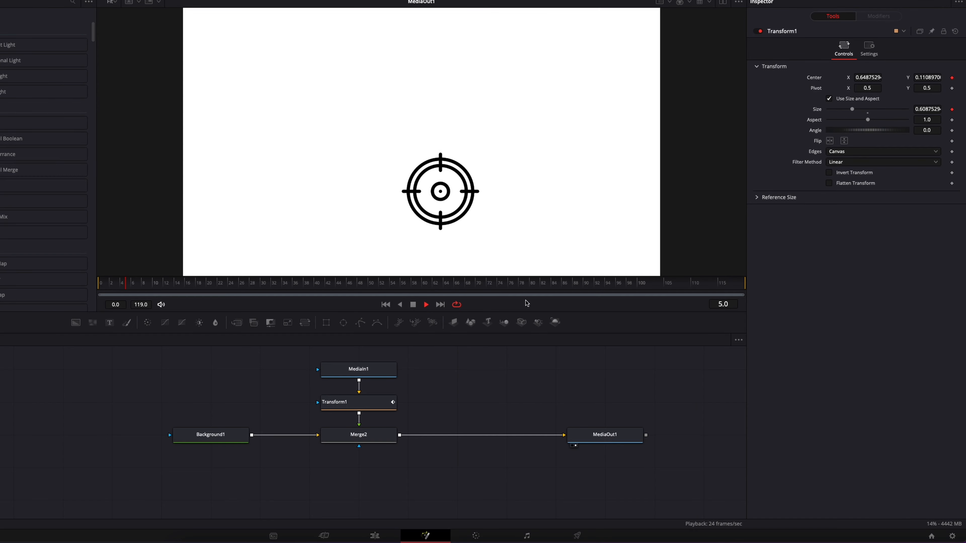